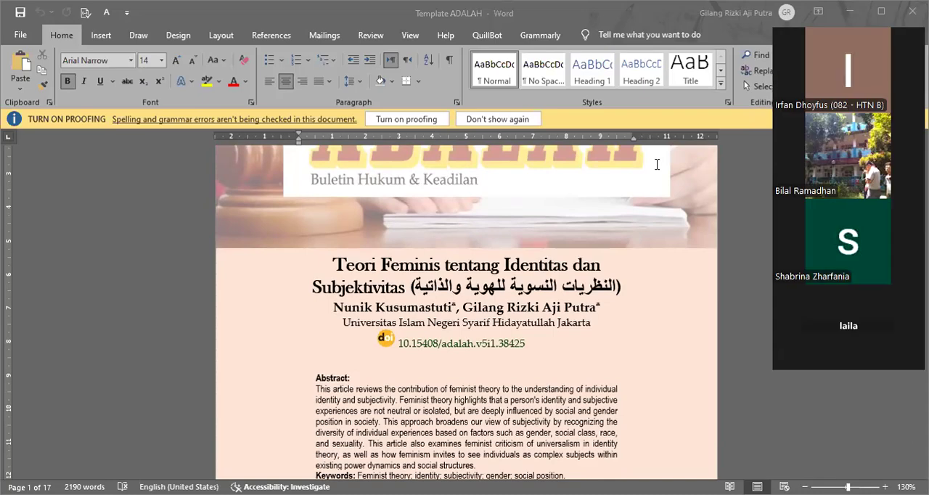
Step: Review the first page of the journal template, covering the masthead, title, author line, English and Arabic abstracts and author footnotes
scroll(598, 235, up, 6)
scroll(597, 234, up, 1)
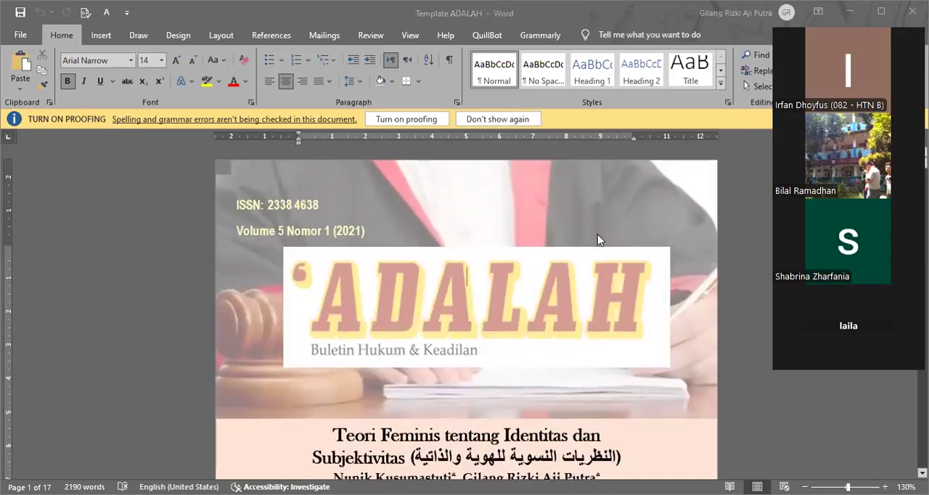
scroll(598, 232, down, 6)
scroll(597, 233, down, 5)
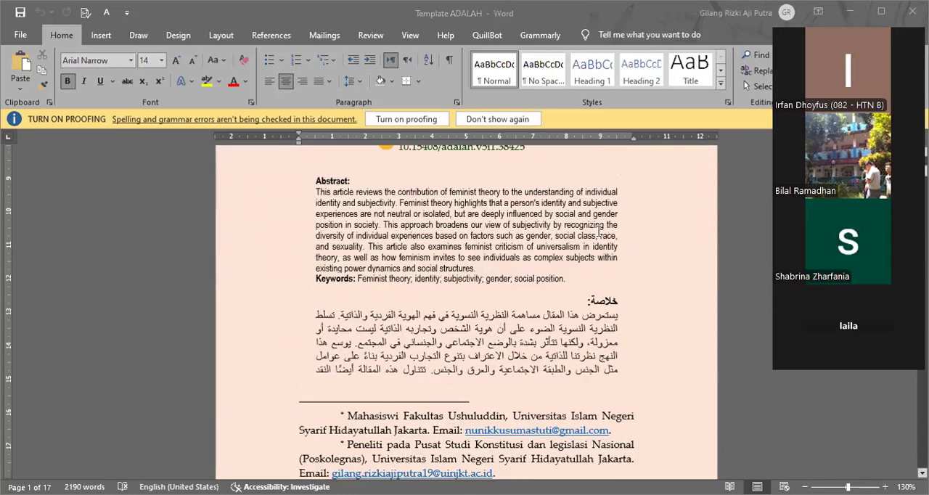
scroll(598, 231, up, 8)
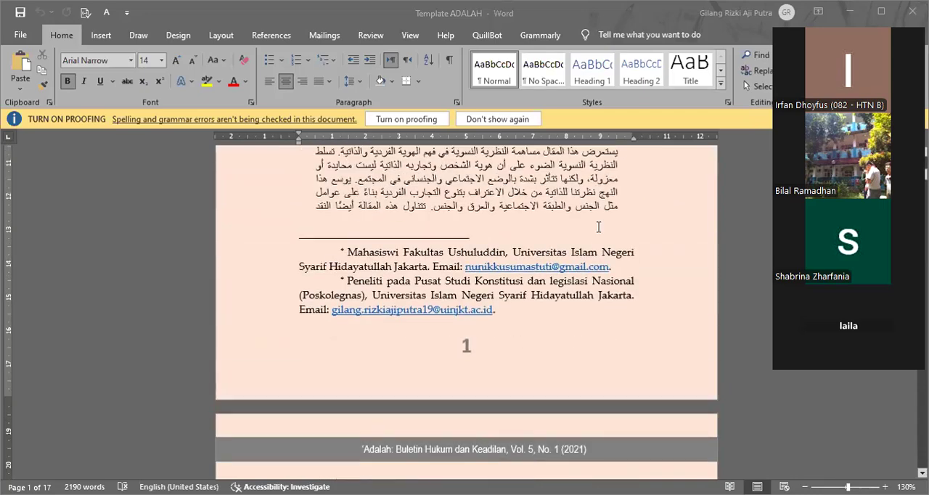
scroll(598, 227, down, 3)
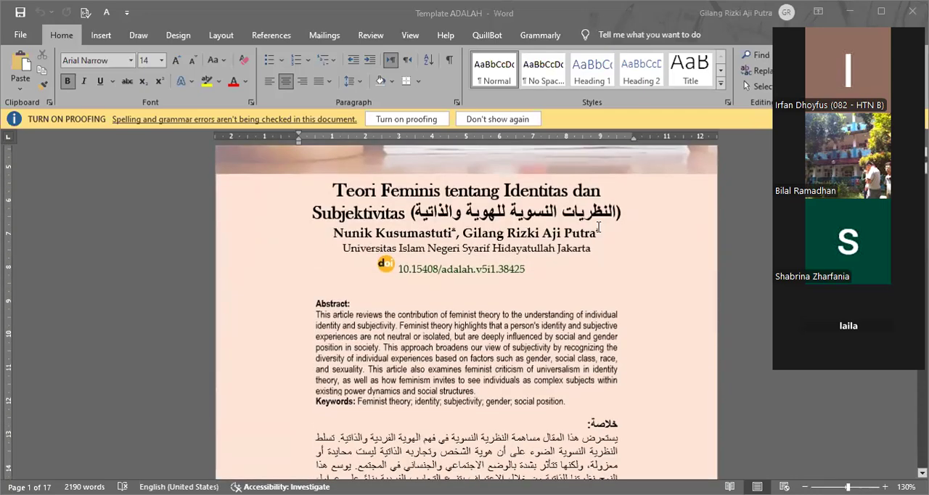
scroll(597, 228, down, 1)
click(339, 243)
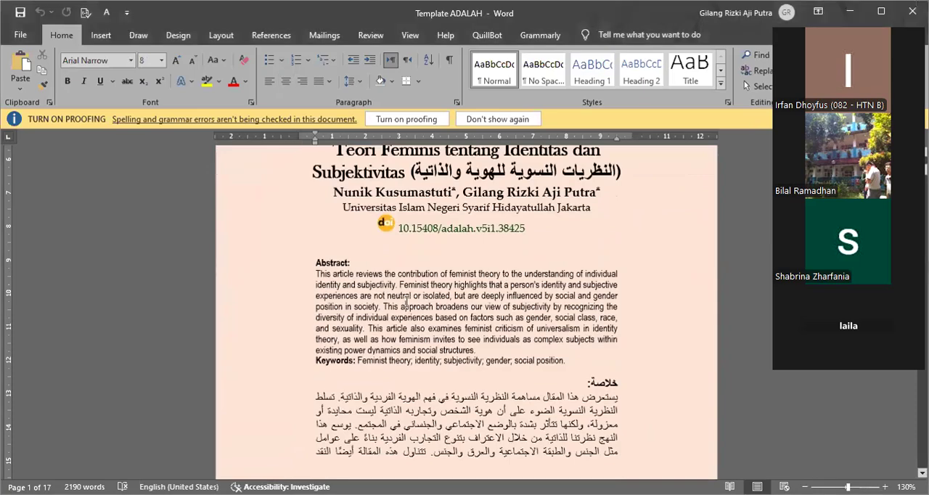
scroll(497, 301, down, 2)
scroll(496, 300, down, 7)
scroll(496, 300, up, 6)
click(497, 300)
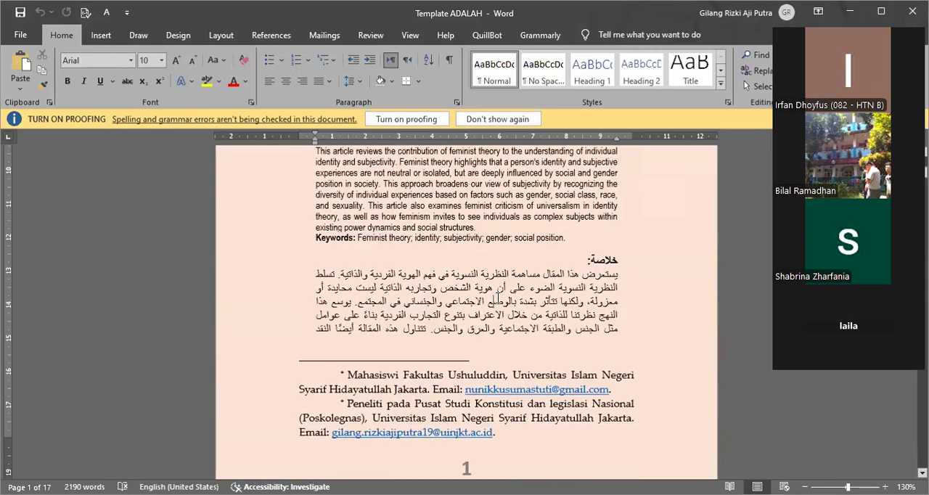
Step: Examine the opening paragraphs of the A. PROLOG section on page 2 and return to the article title
scroll(496, 300, down, 13)
click(468, 269)
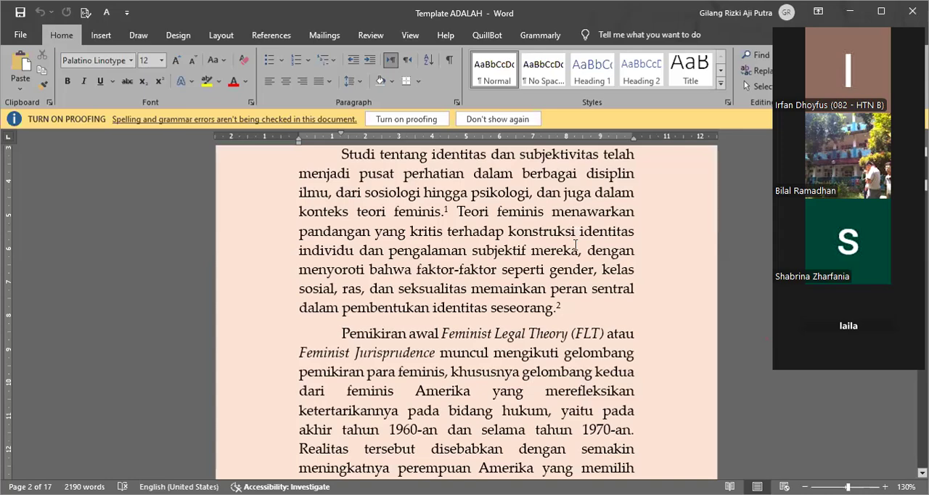
scroll(556, 208, up, 3)
scroll(556, 240, down, 3)
scroll(556, 268, up, 8)
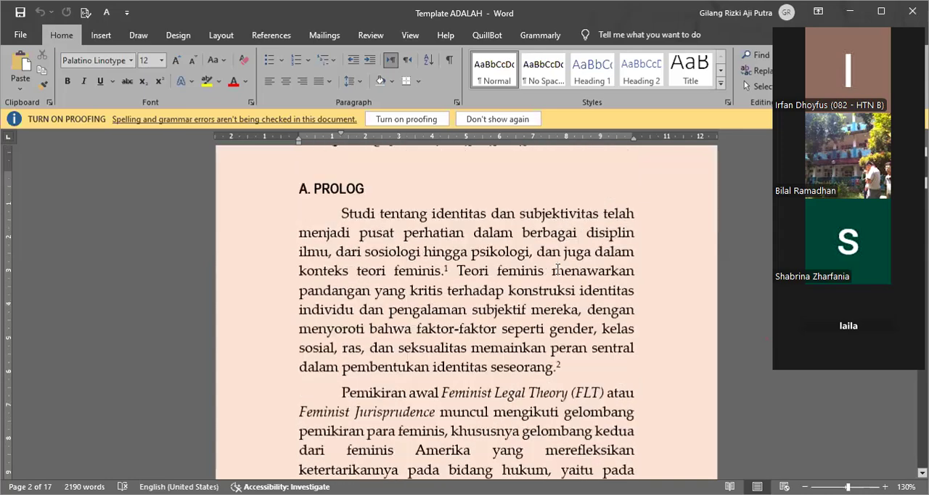
scroll(561, 266, up, 5)
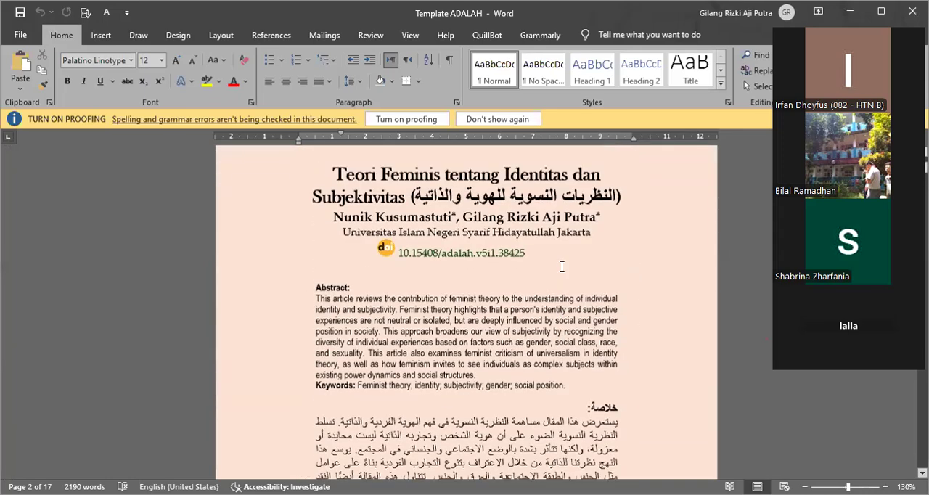
scroll(345, 280, down, 2)
Step: Replace the Indonesian part of the article title with the English "Feminist Theories of Identity and Subjectivity", keeping the Arabic title in parentheses
click(338, 272)
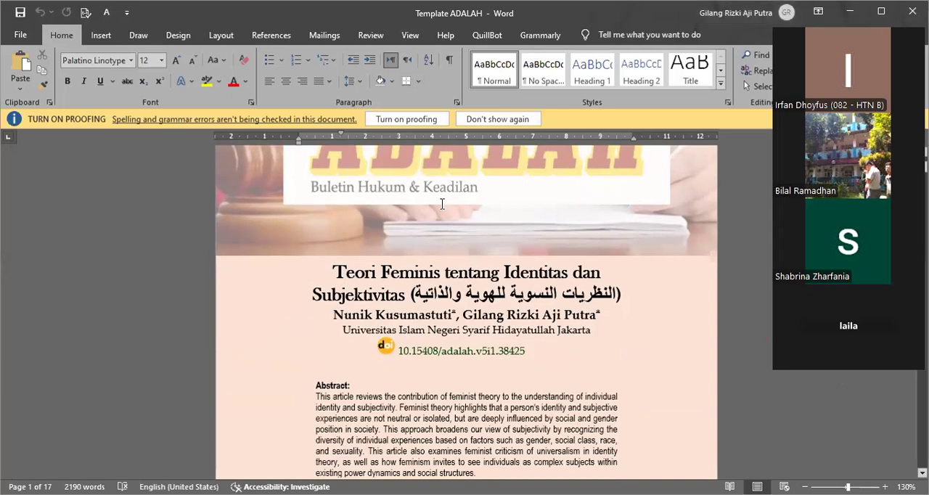
drag(333, 272, 405, 297)
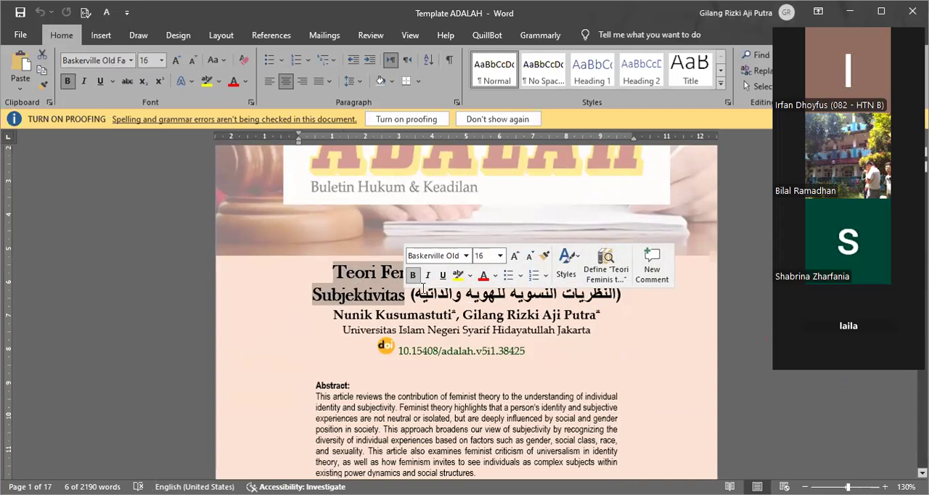
click(358, 276)
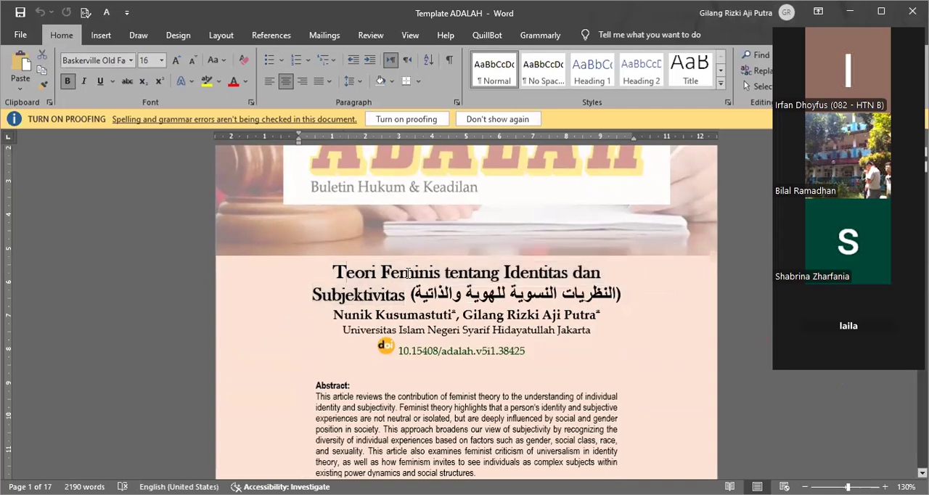
drag(331, 271, 397, 293)
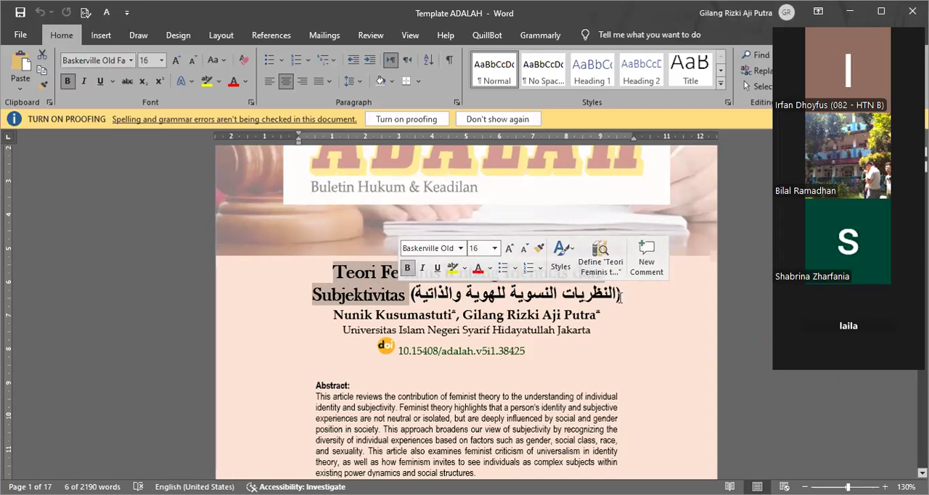
drag(330, 274, 399, 297)
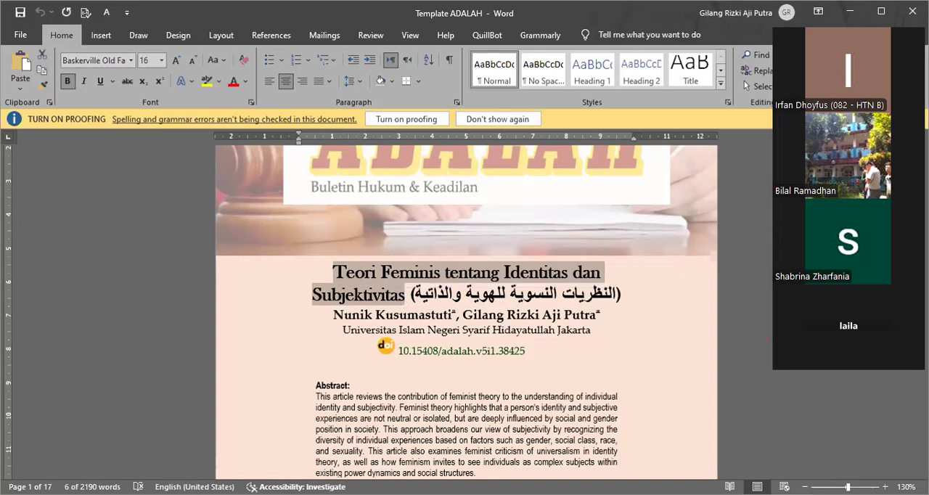
key(alt+Tab)
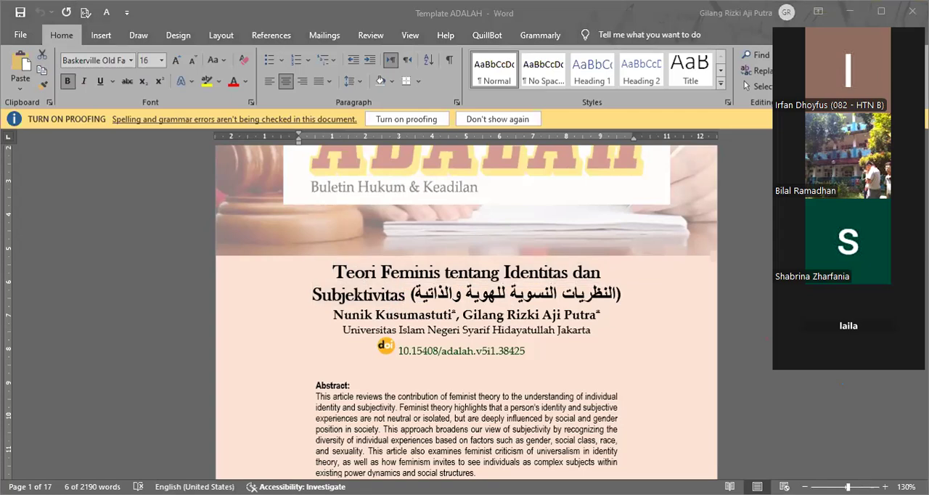
key(alt+Tab)
text(Feminist Theories of Identity and Subjectivity)
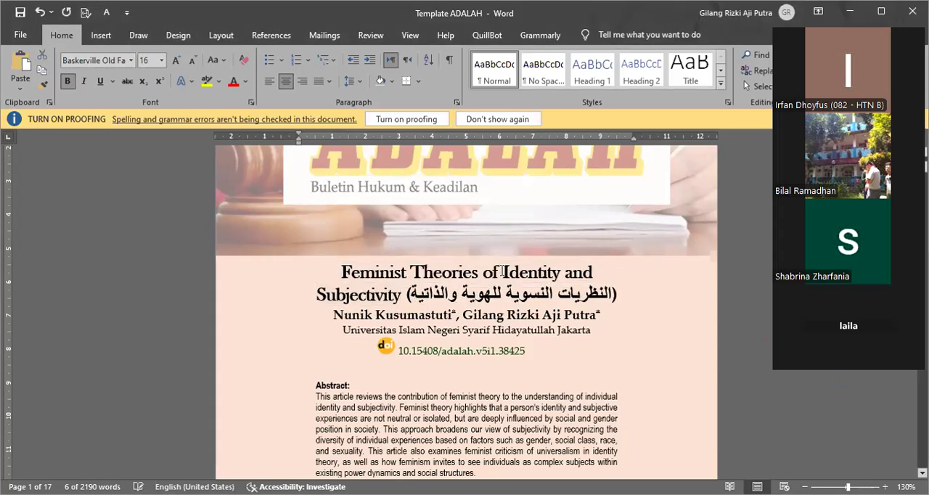
click(546, 314)
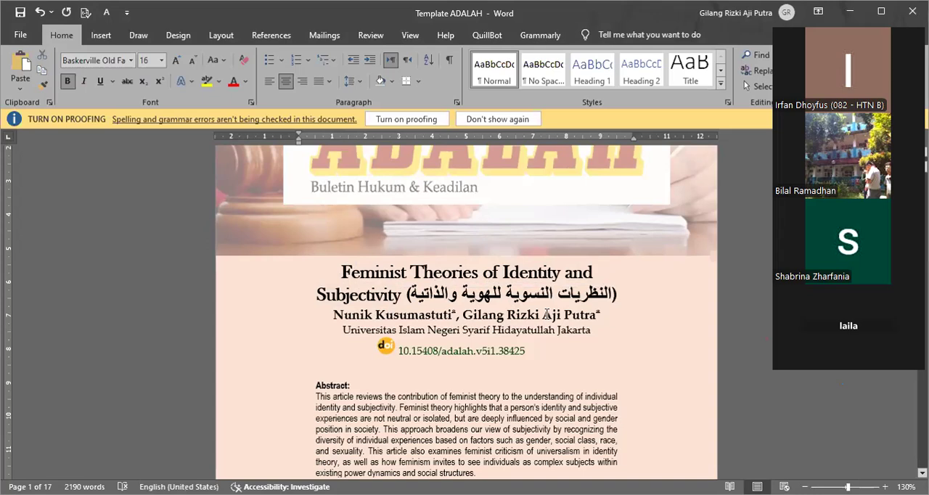
Step: Check the English abstract and keywords, the Arabic abstract and the footnotes against the title block on page 1
scroll(546, 311, down, 3)
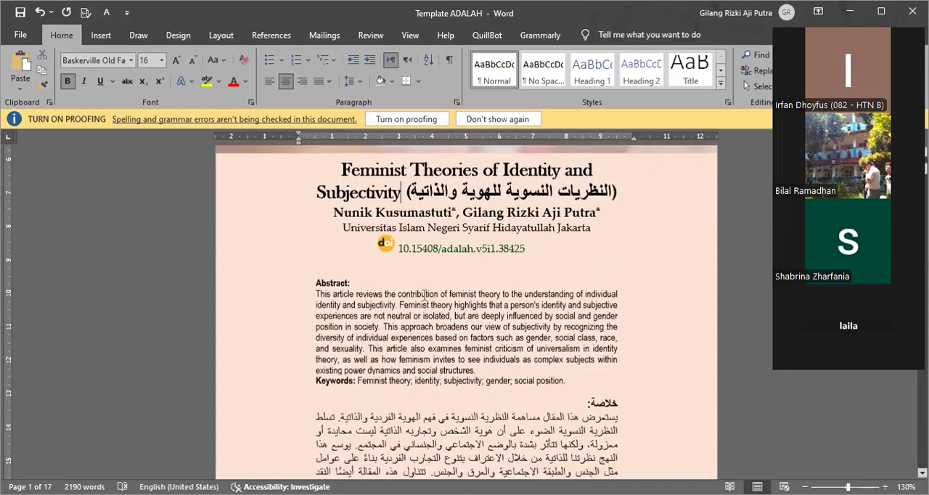
scroll(424, 294, down, 2)
scroll(425, 278, down, 8)
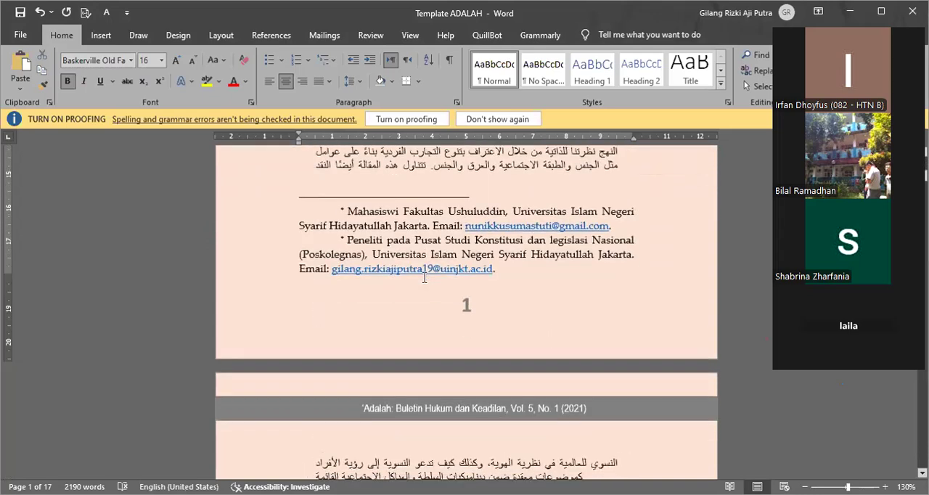
scroll(426, 272, up, 10)
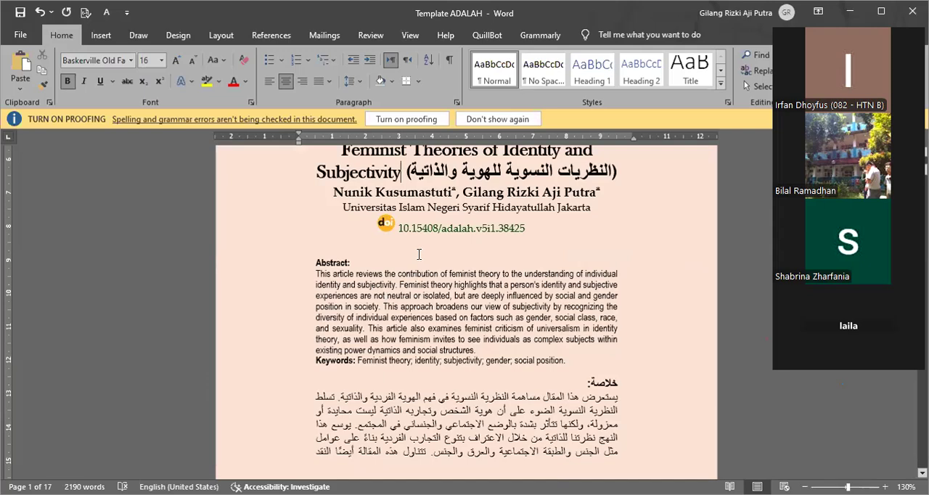
scroll(419, 254, down, 2)
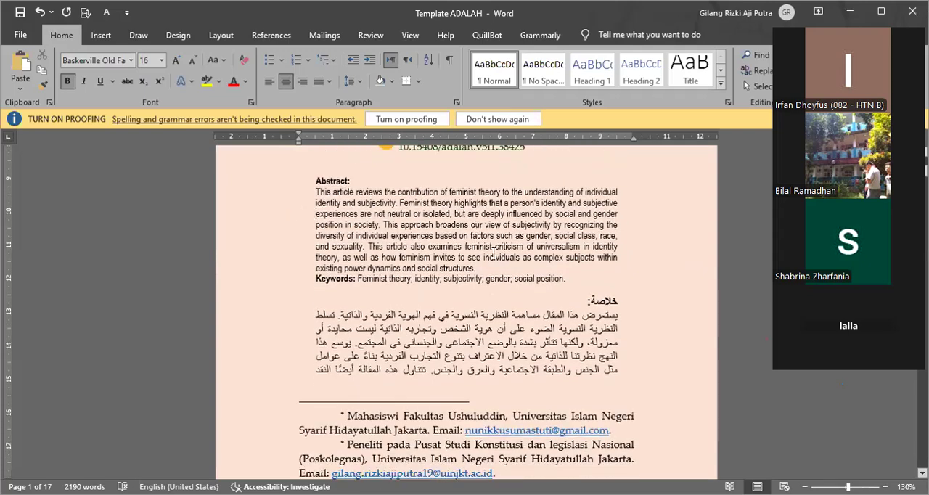
scroll(494, 253, down, 1)
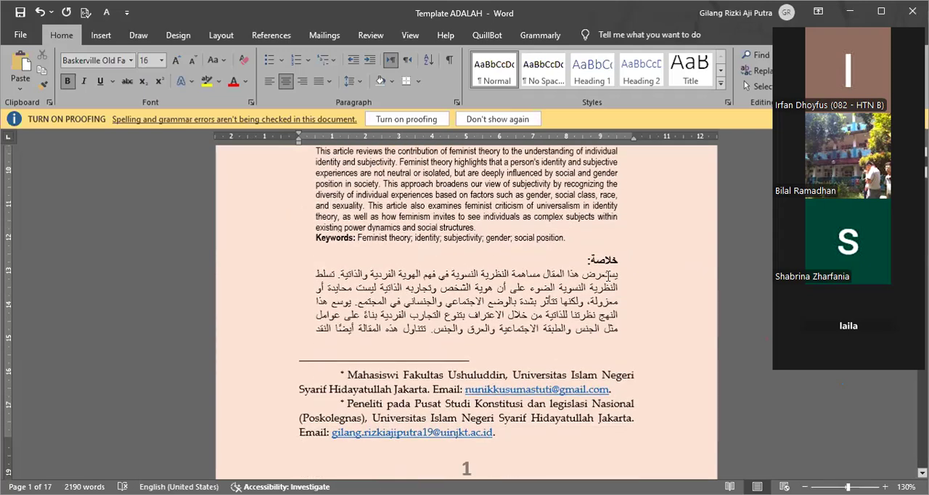
scroll(437, 247, up, 1)
scroll(438, 246, up, 3)
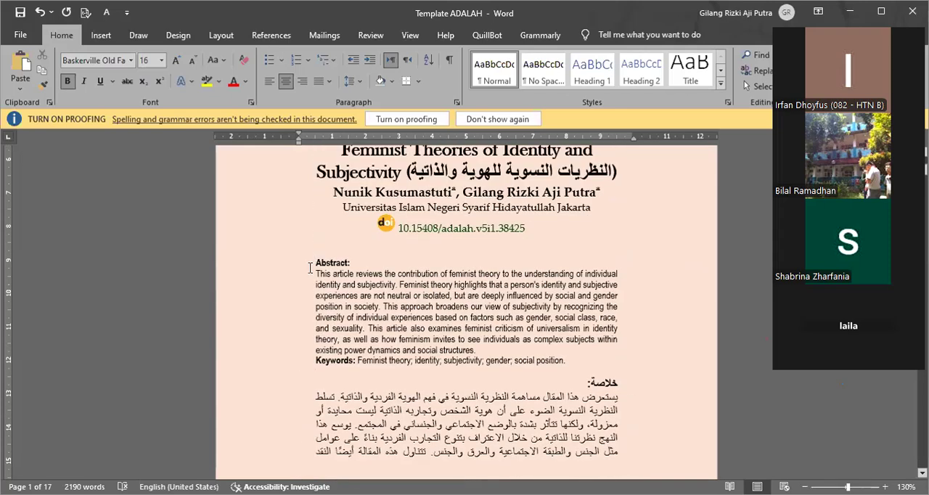
scroll(521, 293, down, 4)
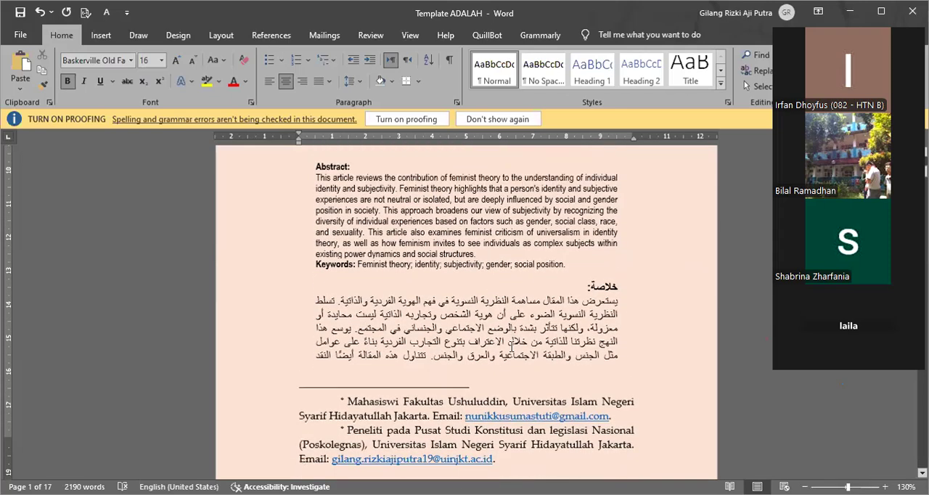
scroll(483, 299, up, 6)
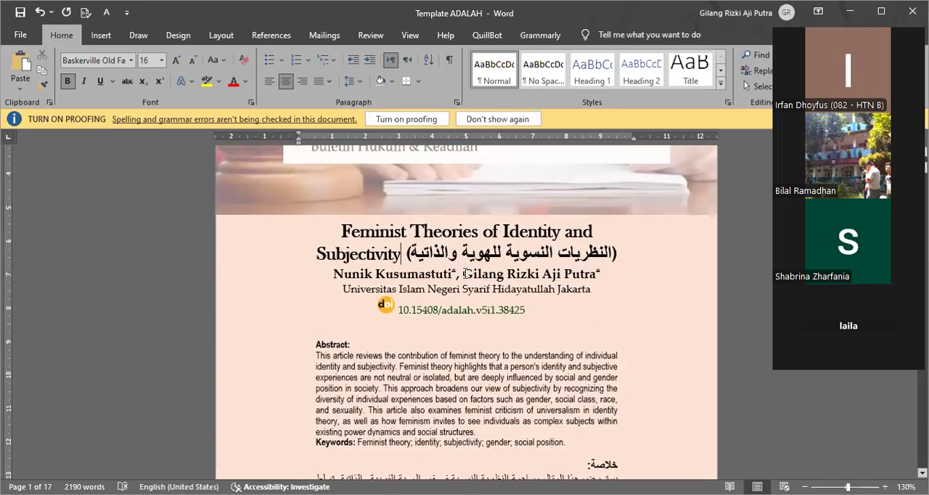
scroll(376, 232, down, 1)
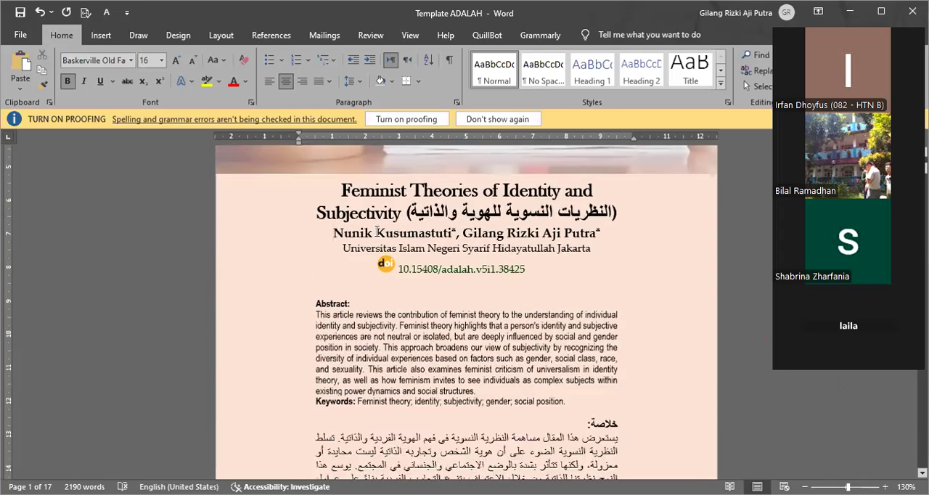
Step: Select the first author's name below the title and compare the author line with the affiliation and e-mail footnotes on page 1
double_click(448, 232)
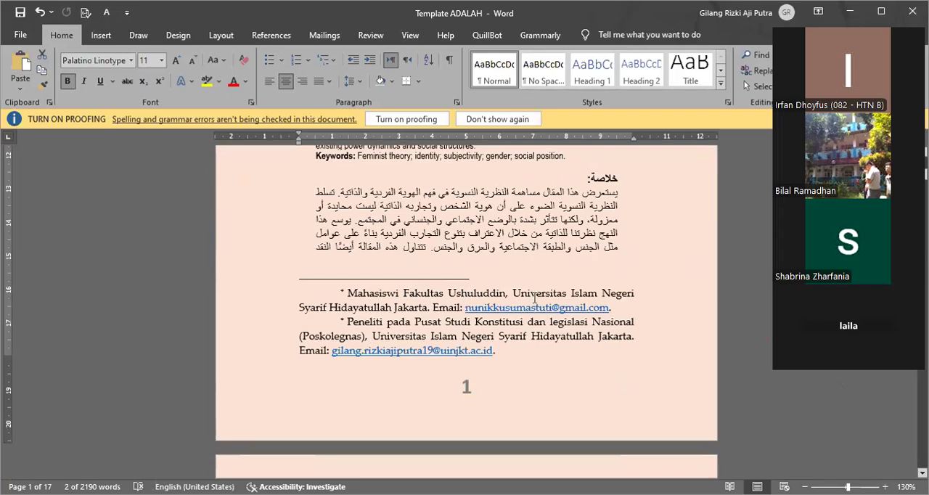
scroll(611, 293, down, 2)
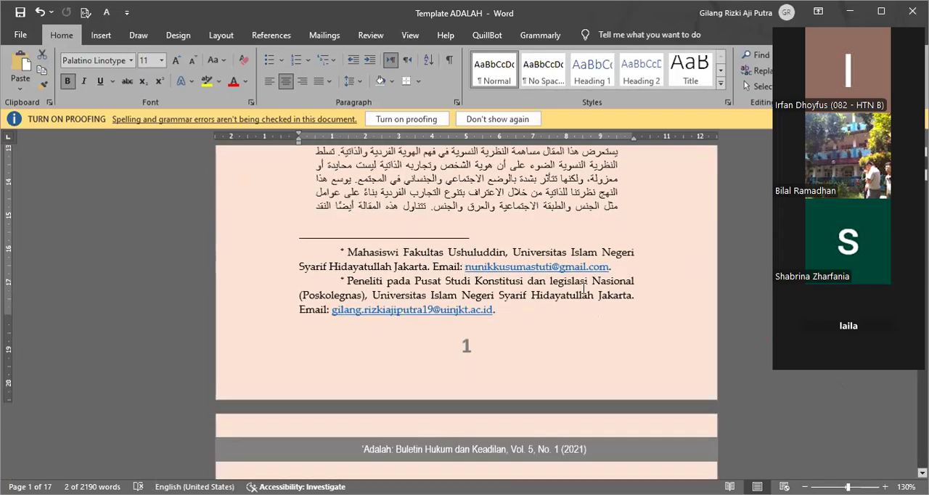
scroll(464, 268, up, 3)
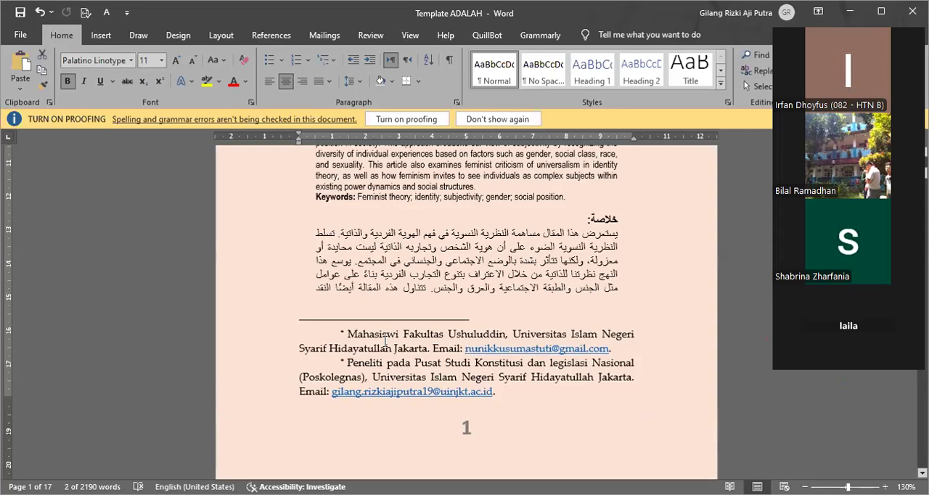
scroll(386, 339, up, 12)
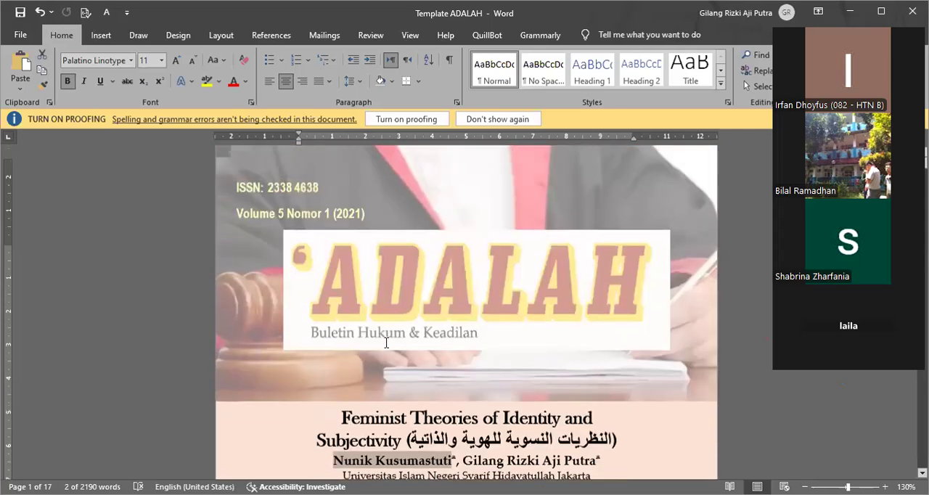
scroll(387, 341, down, 11)
scroll(388, 341, down, 2)
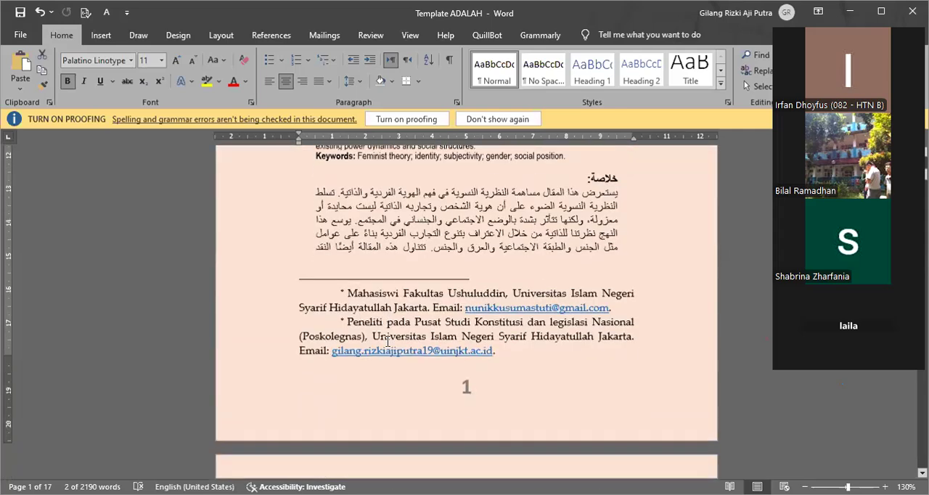
scroll(414, 299, up, 5)
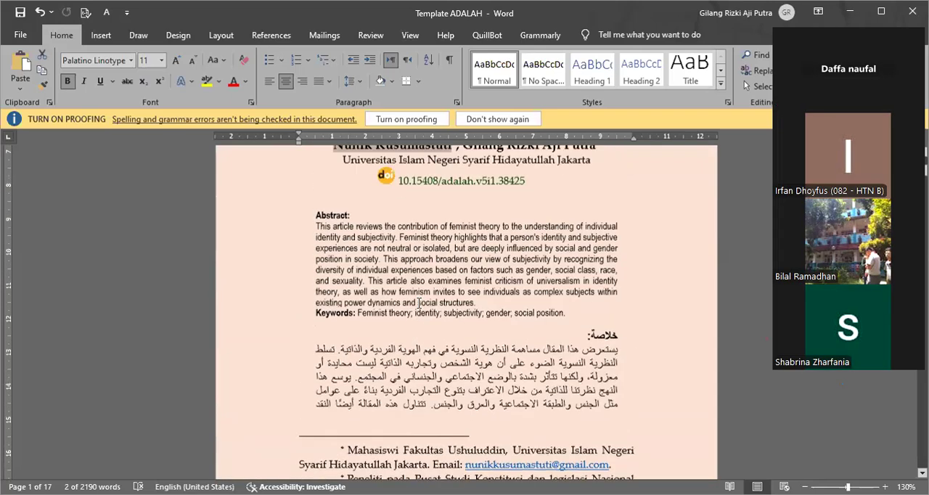
scroll(418, 303, down, 2)
scroll(437, 340, down, 2)
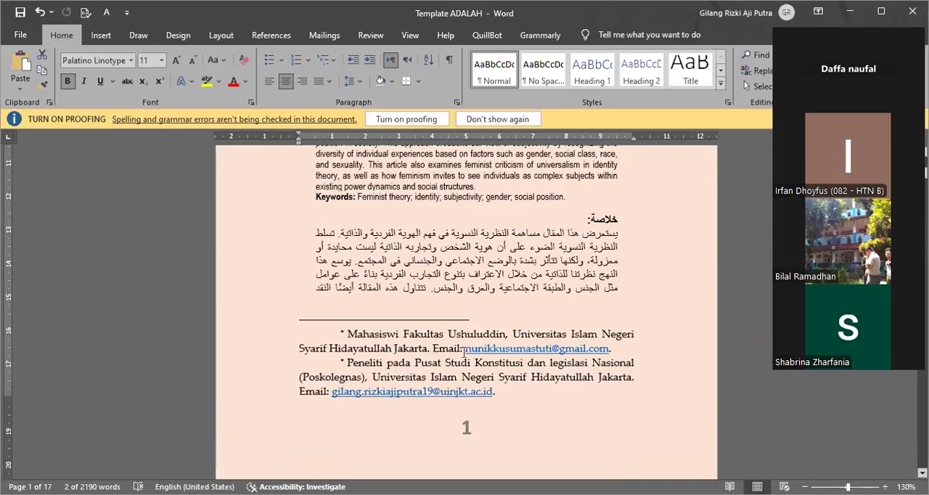
scroll(475, 354, up, 6)
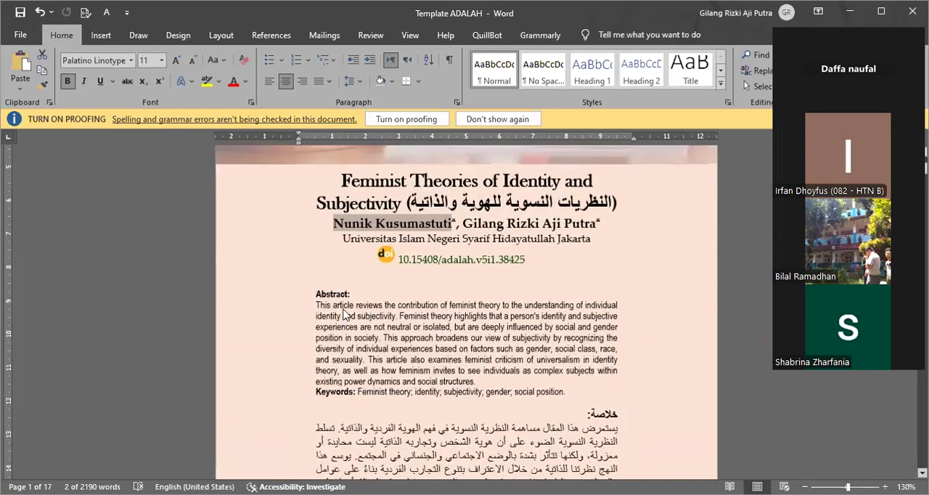
scroll(347, 318, up, 3)
mouse_move(453, 317)
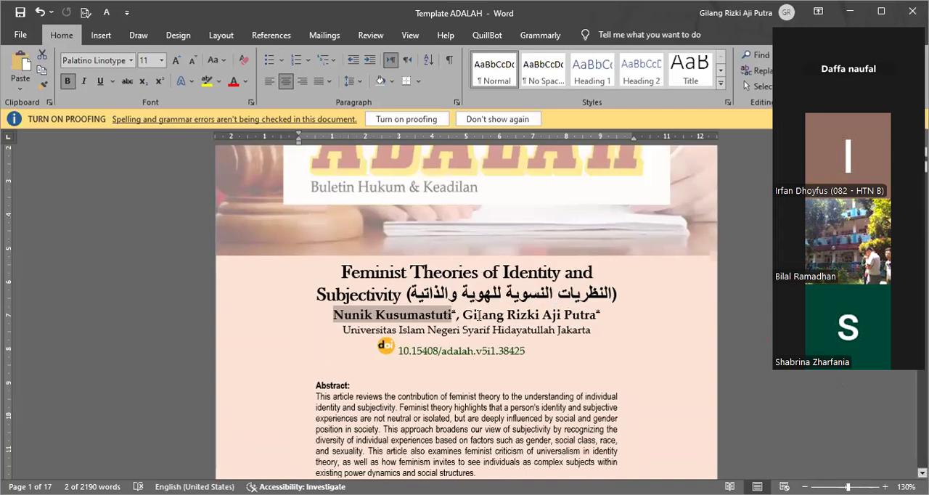
Step: Examine the abstracts and author footnotes on page 1, the end of the Arabic abstract on page 2 and the start of A. PROLOG
scroll(584, 329, down, 3)
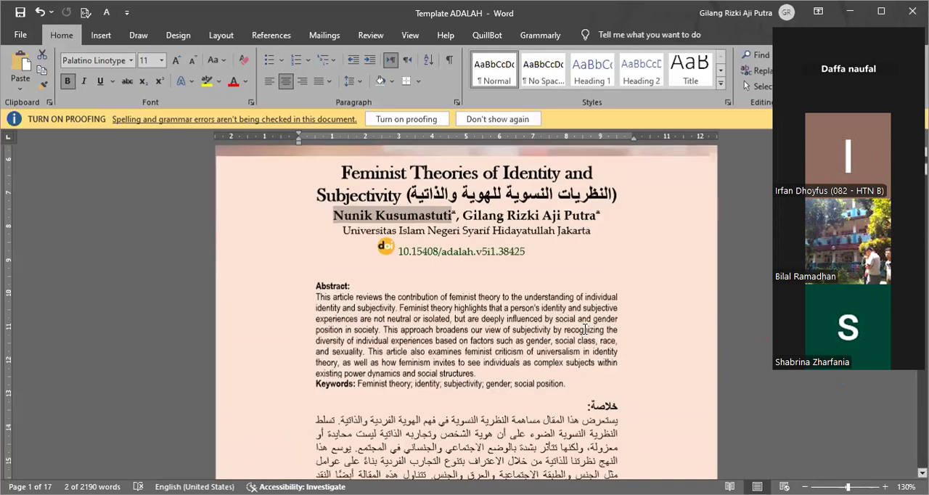
scroll(585, 330, down, 8)
scroll(586, 336, up, 2)
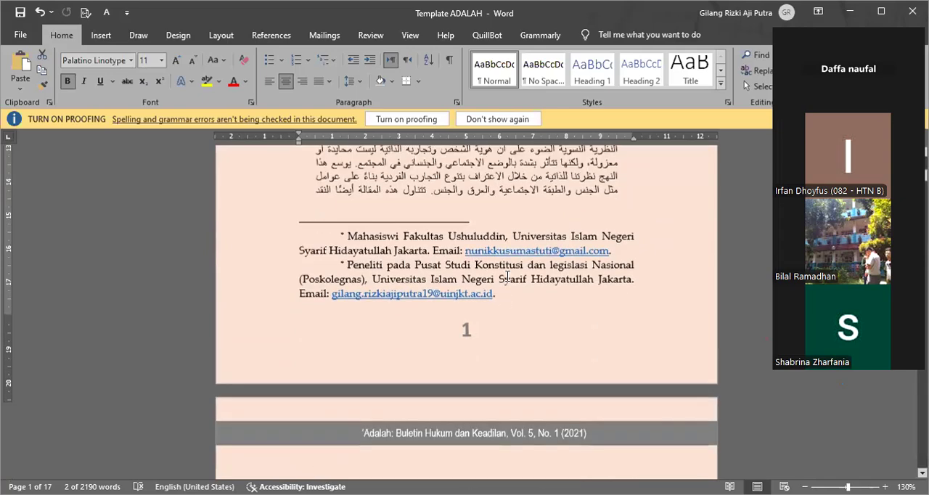
scroll(506, 276, up, 8)
scroll(508, 280, down, 12)
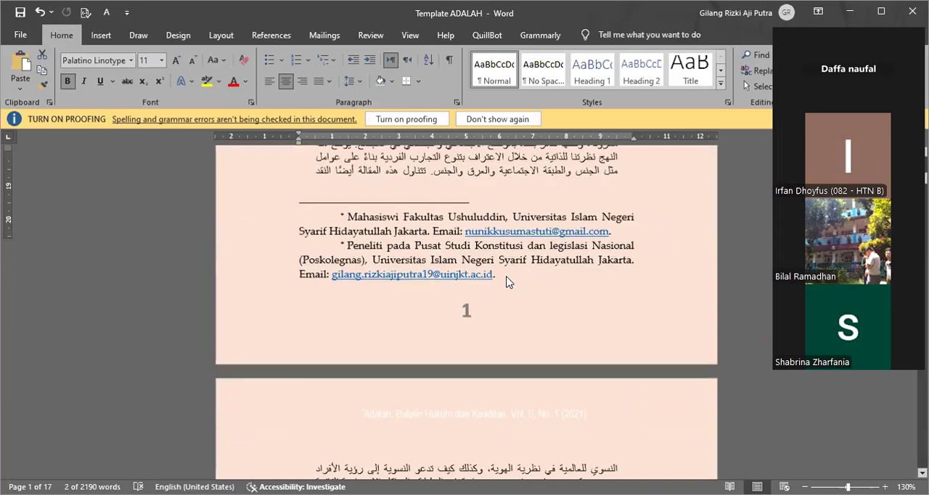
scroll(507, 282, down, 7)
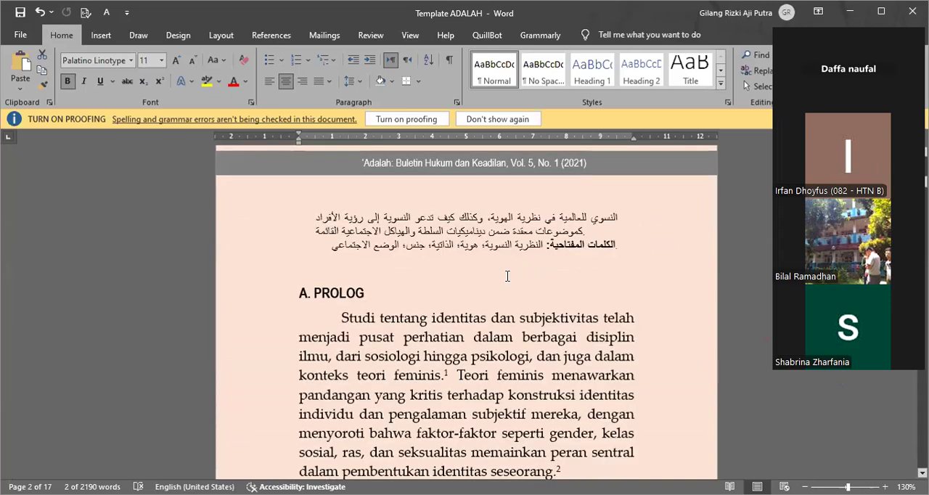
scroll(508, 275, down, 3)
scroll(507, 275, down, 1)
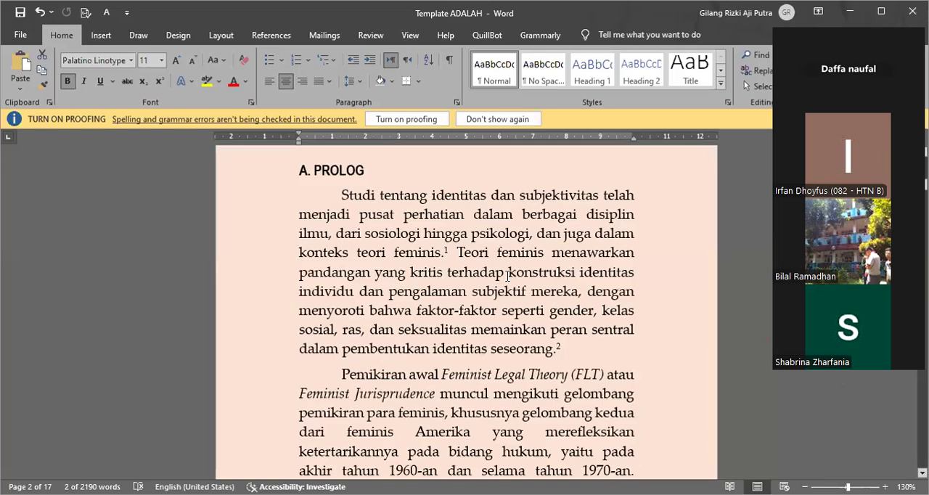
scroll(507, 276, up, 1)
scroll(507, 276, up, 1)
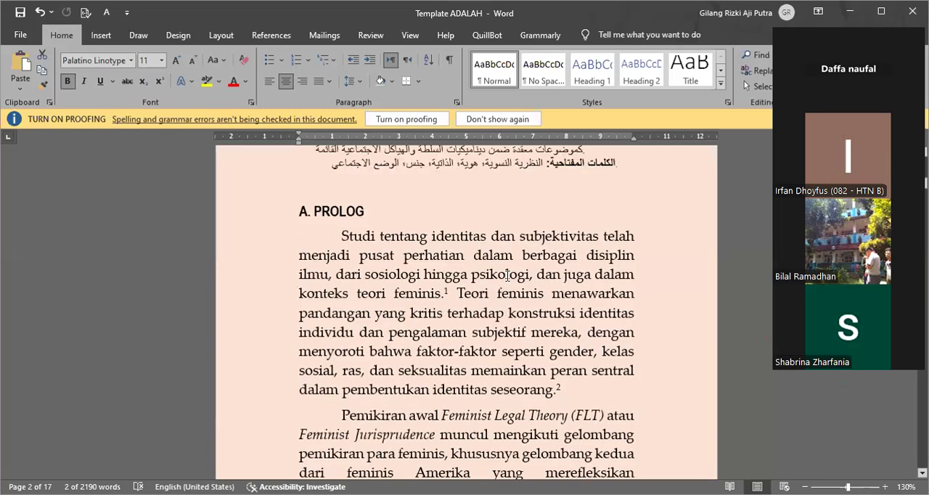
scroll(507, 276, up, 3)
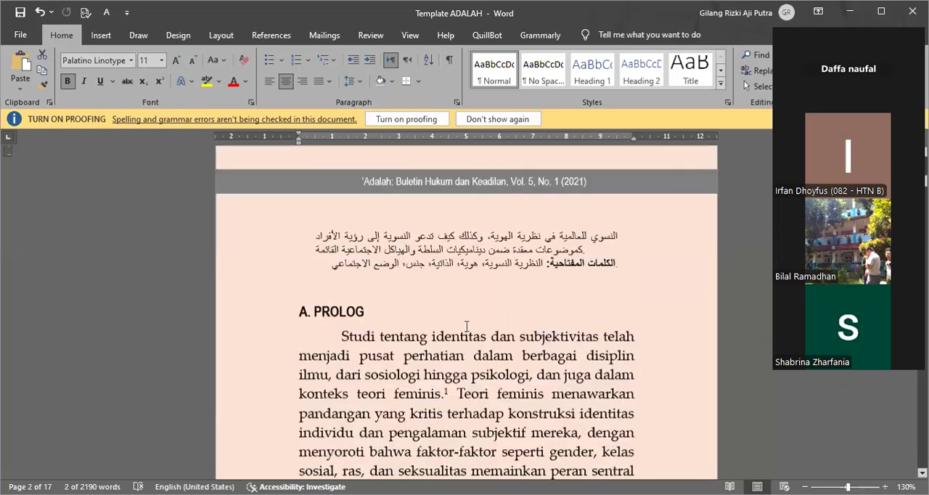
scroll(466, 326, up, 1)
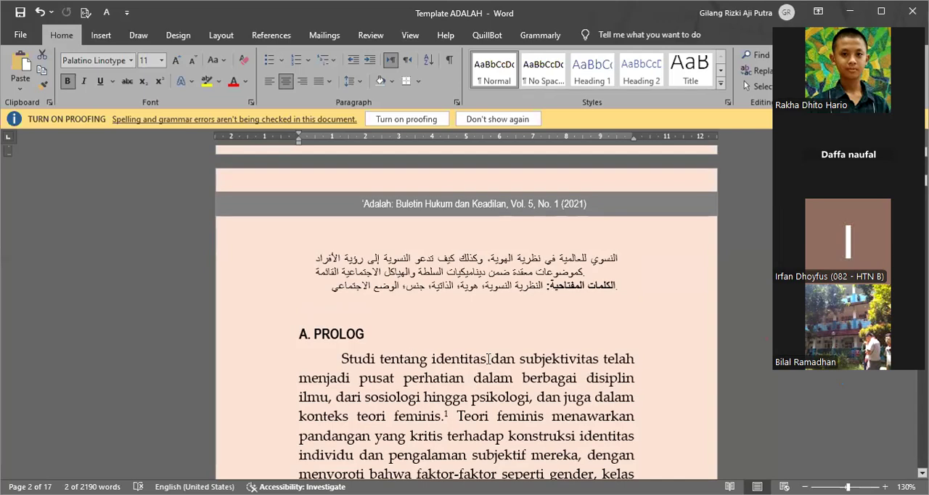
Step: Compare the footnote references in the A. PROLOG paragraphs with the footnote citations at the foot of page 2
scroll(492, 359, down, 2)
scroll(506, 352, down, 1)
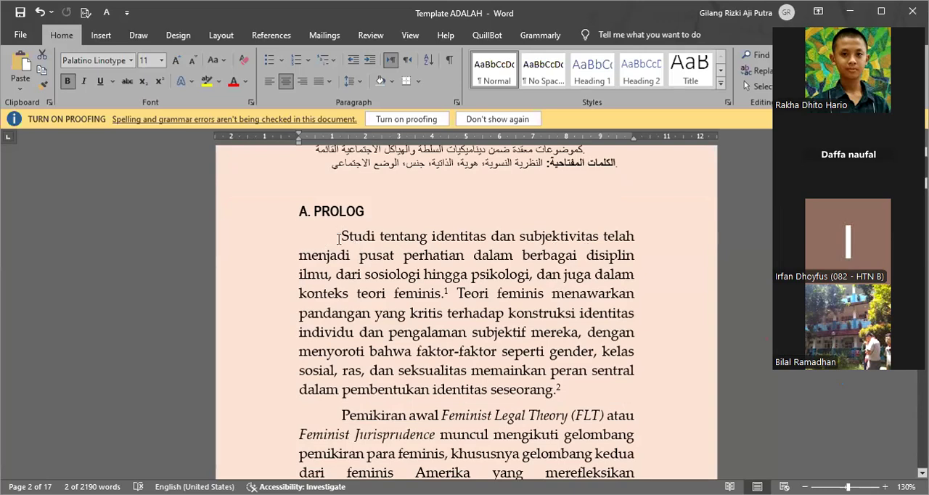
scroll(338, 240, down, 6)
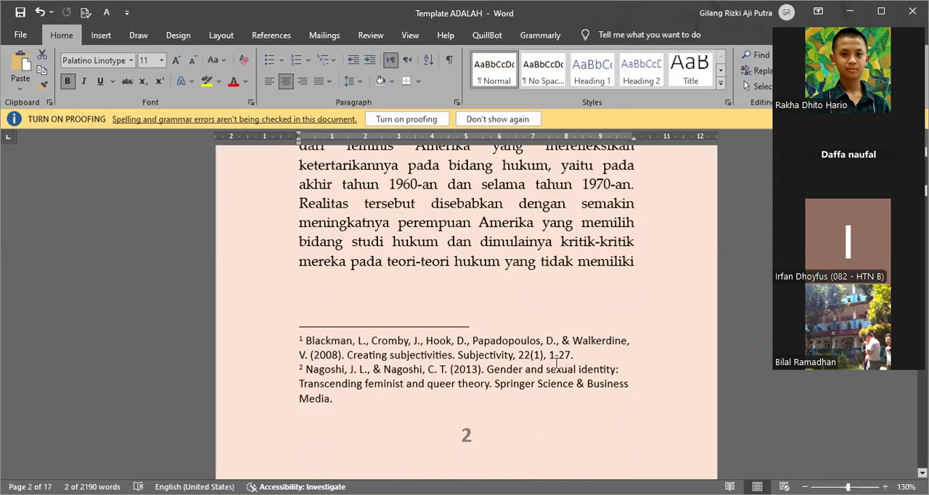
scroll(556, 362, up, 1)
scroll(556, 362, up, 5)
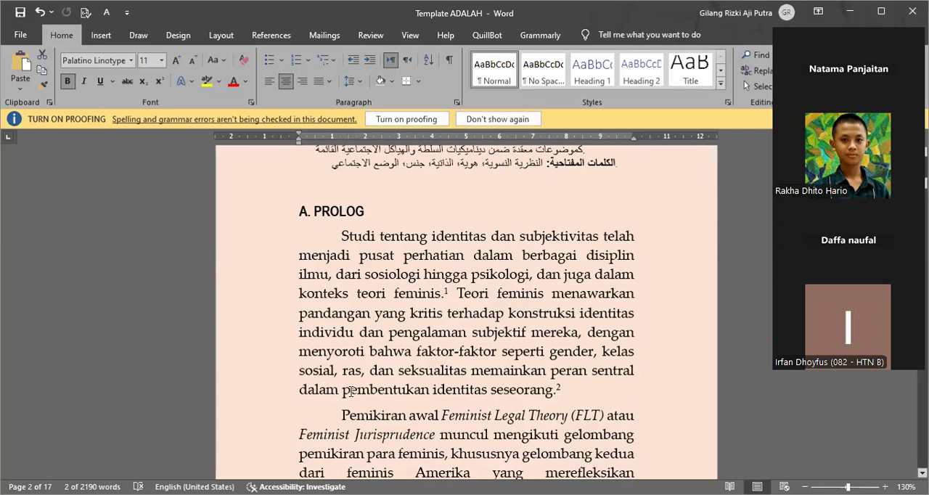
scroll(429, 396, down, 5)
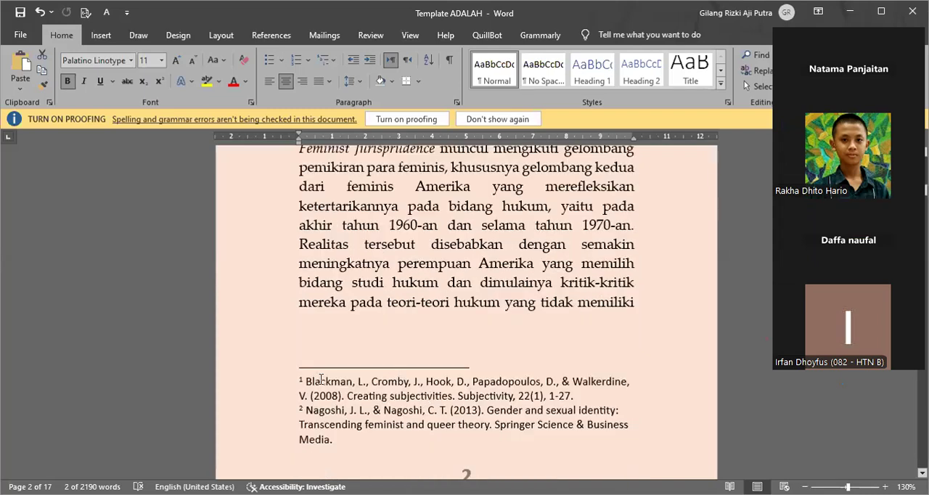
click(535, 395)
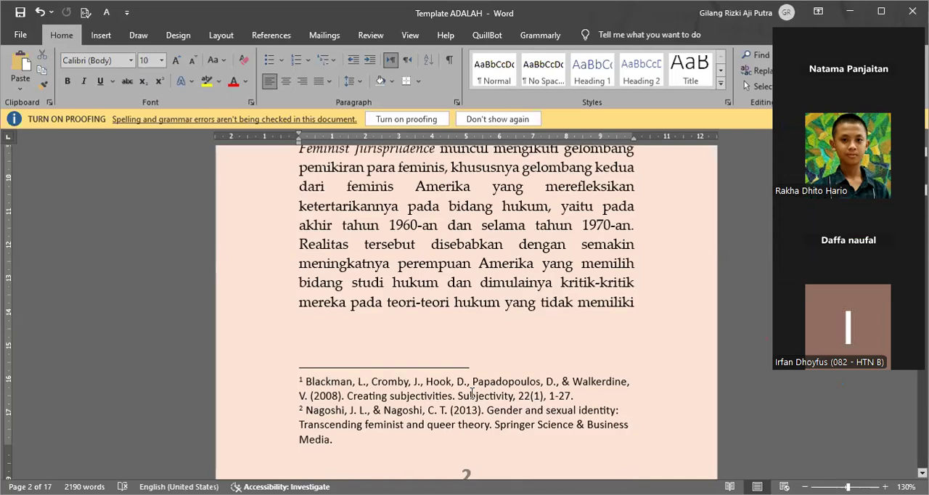
scroll(472, 393, up, 5)
scroll(472, 393, up, 1)
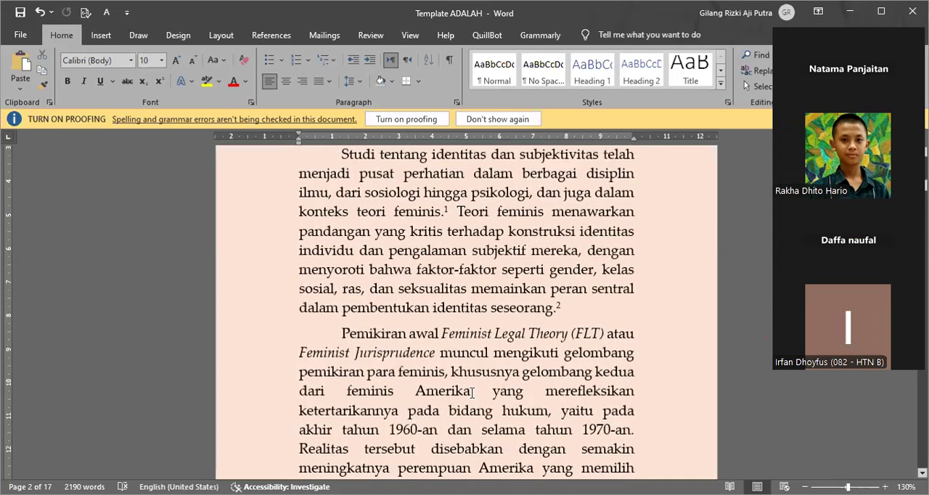
scroll(505, 288, up, 5)
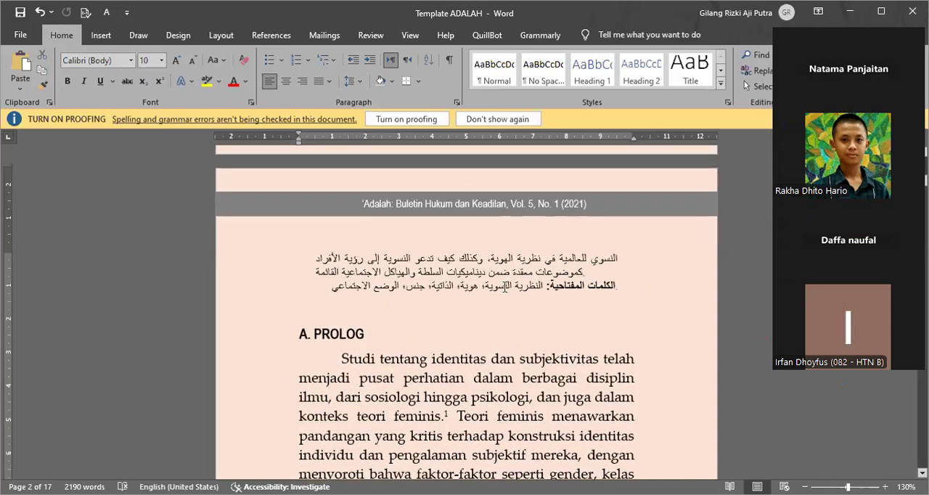
scroll(504, 288, down, 8)
scroll(423, 334, up, 1)
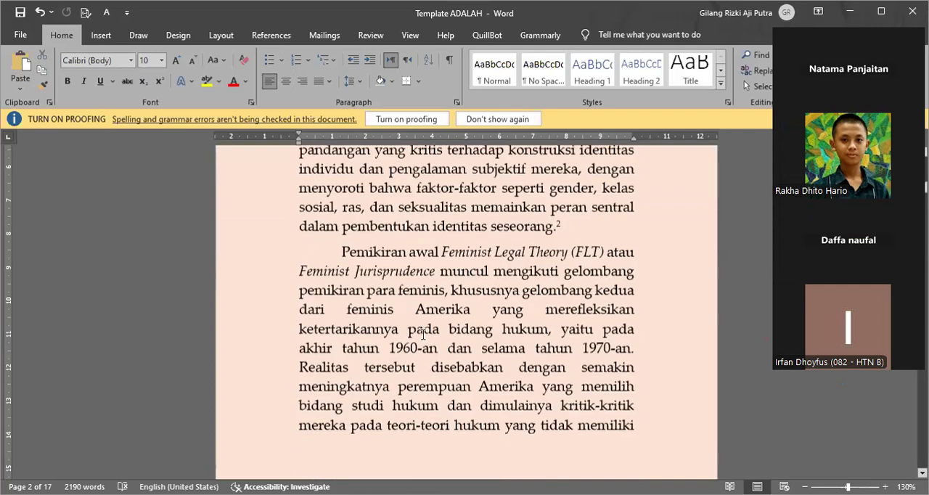
scroll(383, 198, up, 4)
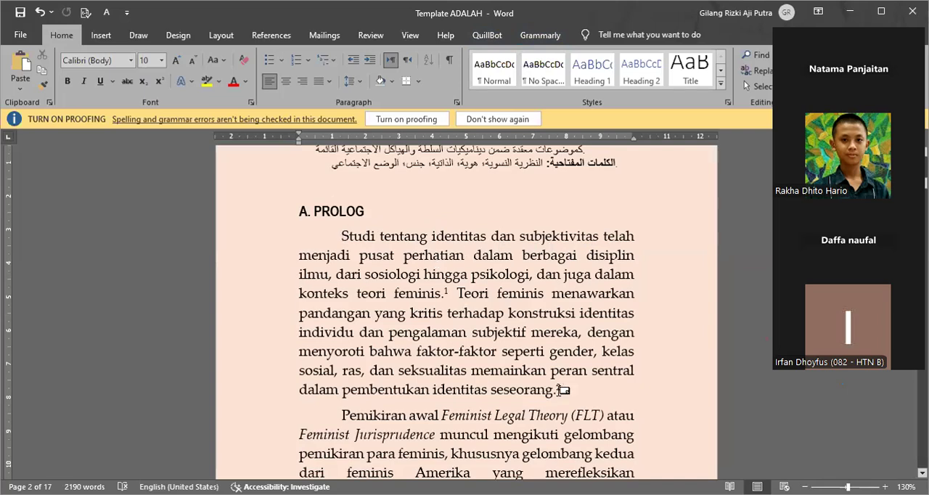
Step: Take the first A. PROLOG paragraph for translation and insert its English version as a new paragraph directly below it
mouse_move(560, 390)
drag(560, 391, 344, 237)
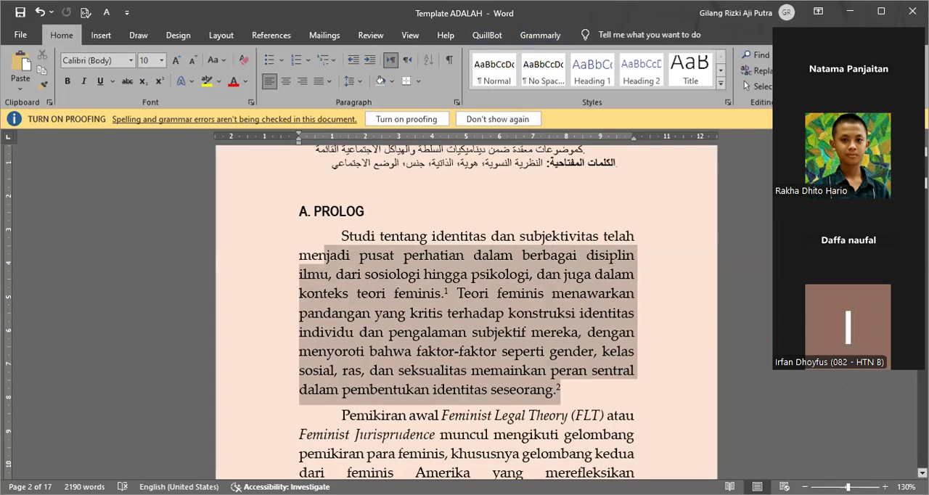
key(alt+Tab)
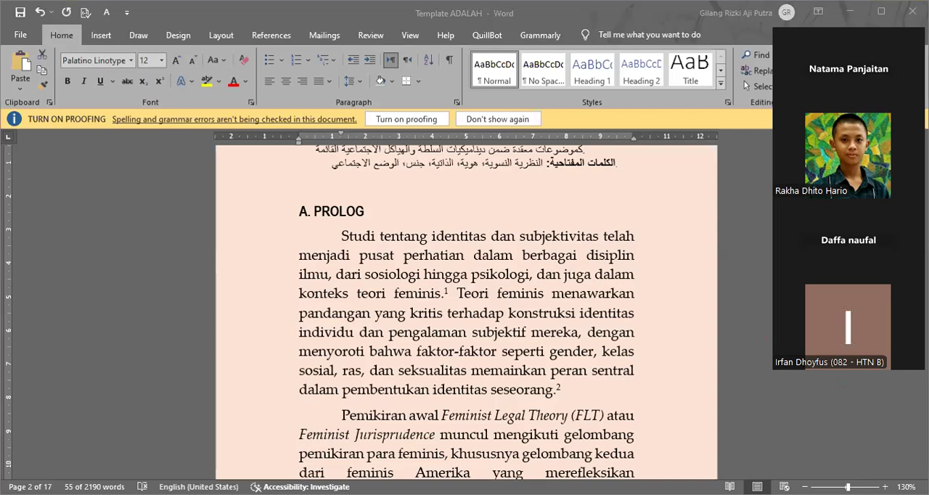
triple_click(586, 384)
click(587, 389)
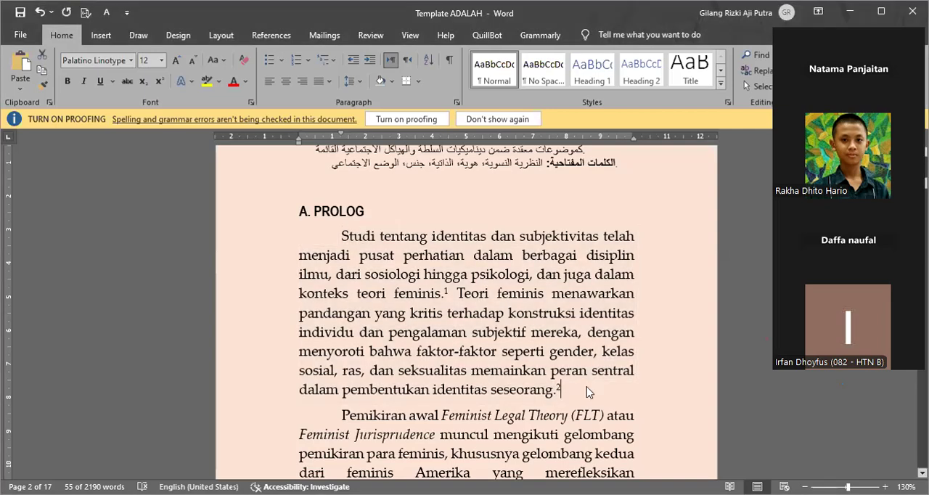
text(The study of identity and subjectivity has become a center of attention in various disciplines, from sociology to psychology, and also in the context of feminist theory.  Feminist theory offers a critical view of individuals' identity construction and their subjective experiences, highlighting that factors such as gender, social class, race, and sexuality play a central role in the formation of a person's identity.)
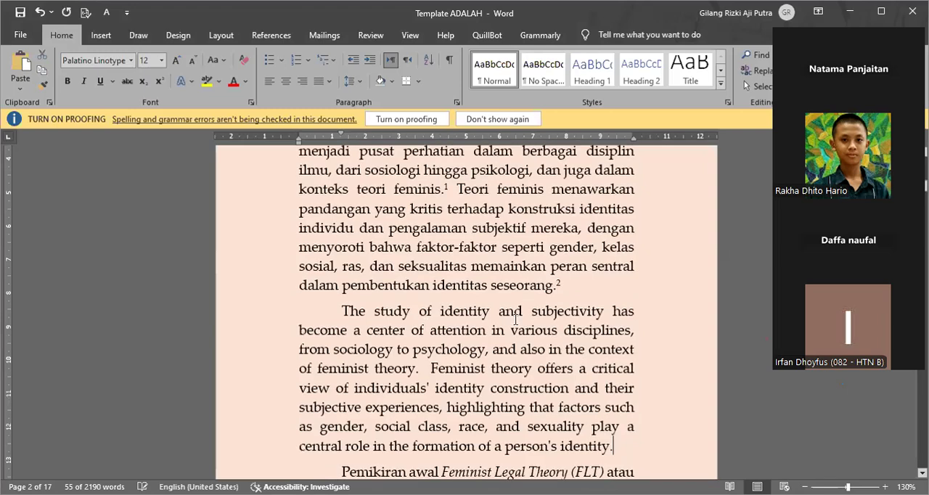
scroll(530, 291, down, 1)
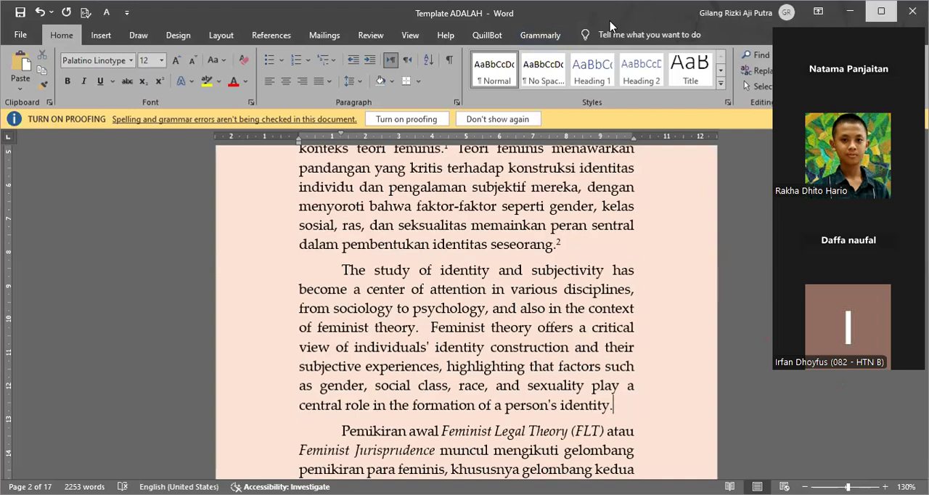
Step: Check the document with Grammarly and correct the inconsistent spacing before "Feminist" by updating all occurrences to one space
double_click(610, 25)
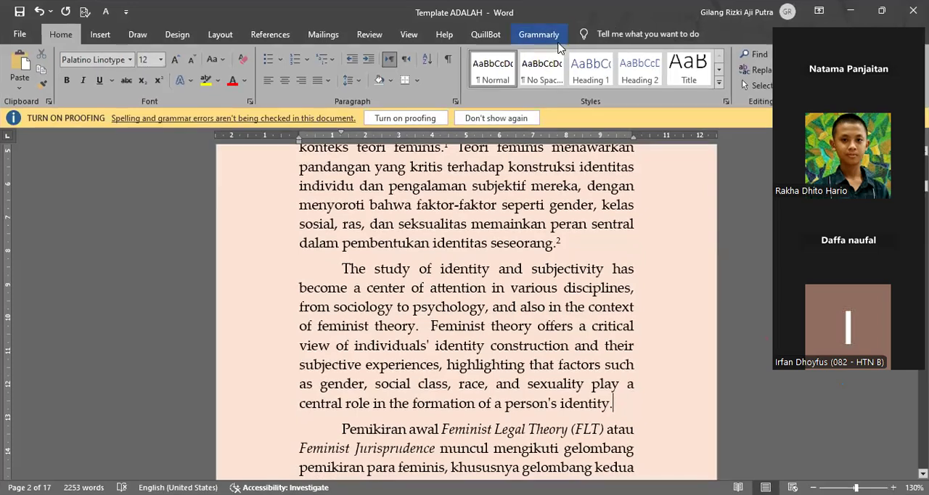
click(536, 35)
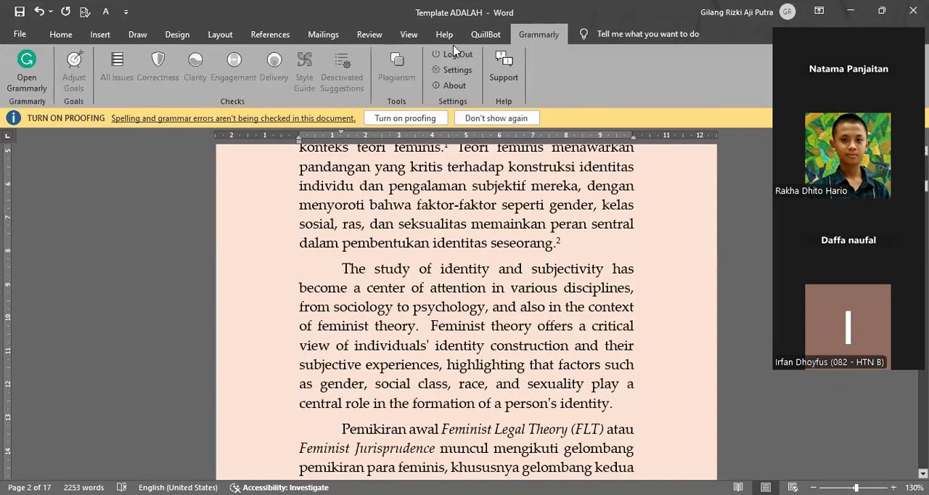
click(30, 79)
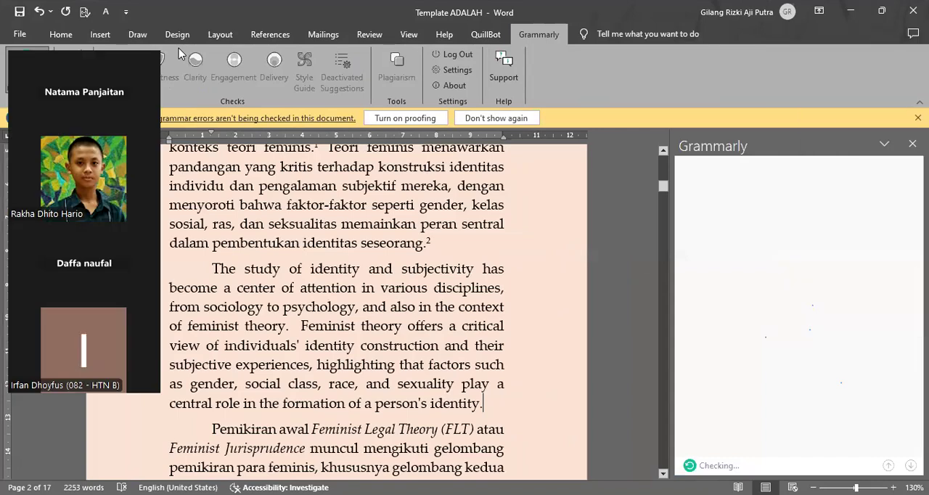
scroll(535, 293, down, 1)
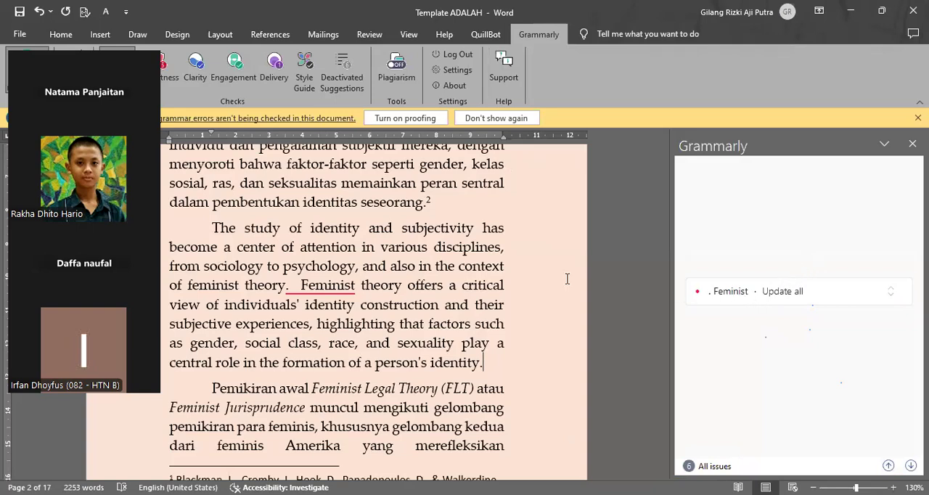
click(320, 287)
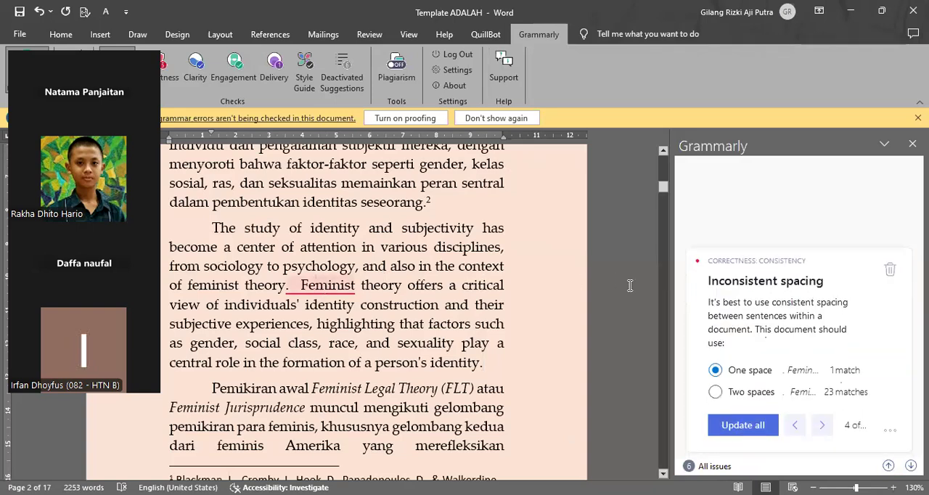
click(762, 425)
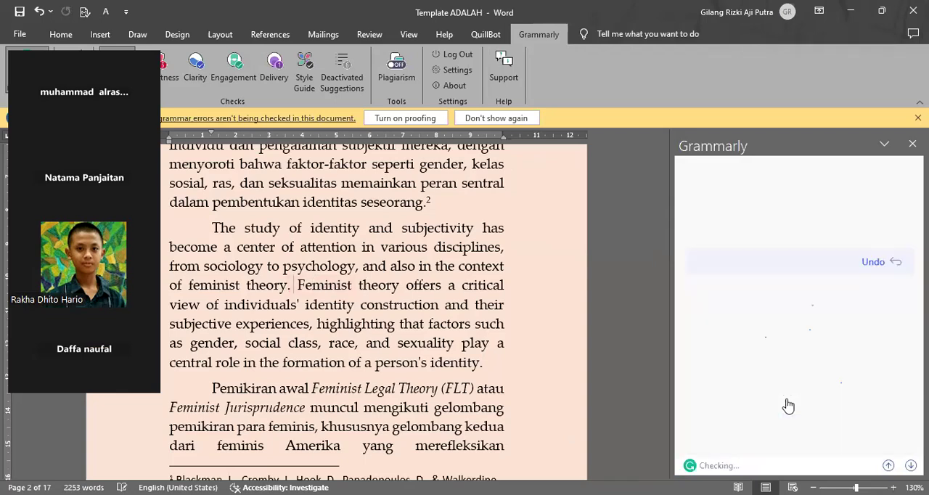
Step: Review the corrected English paragraph under A. PROLOG and launch the QuillBot paraphraser beside the document
scroll(457, 285, down, 1)
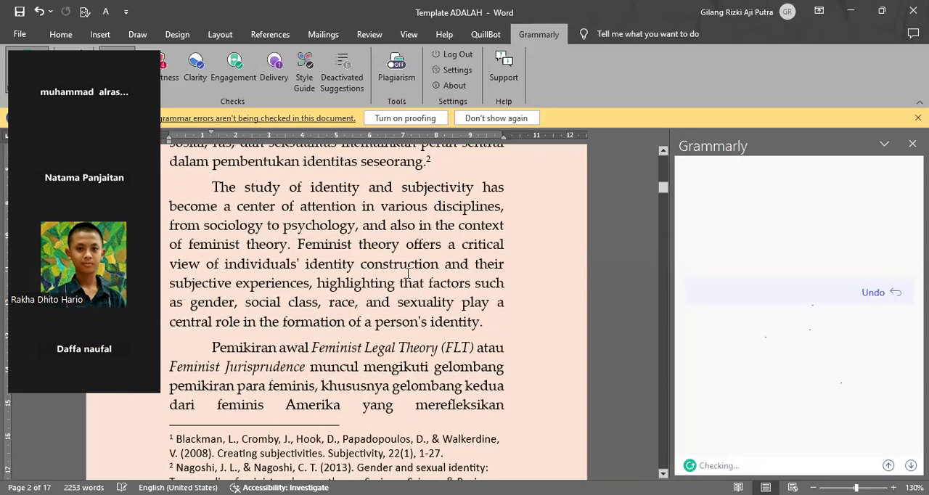
click(383, 264)
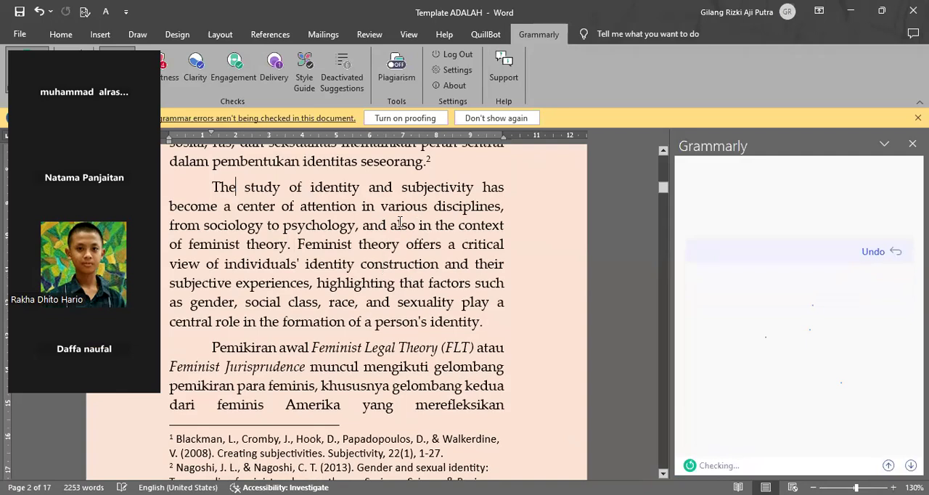
scroll(280, 229, down, 1)
scroll(280, 229, up, 1)
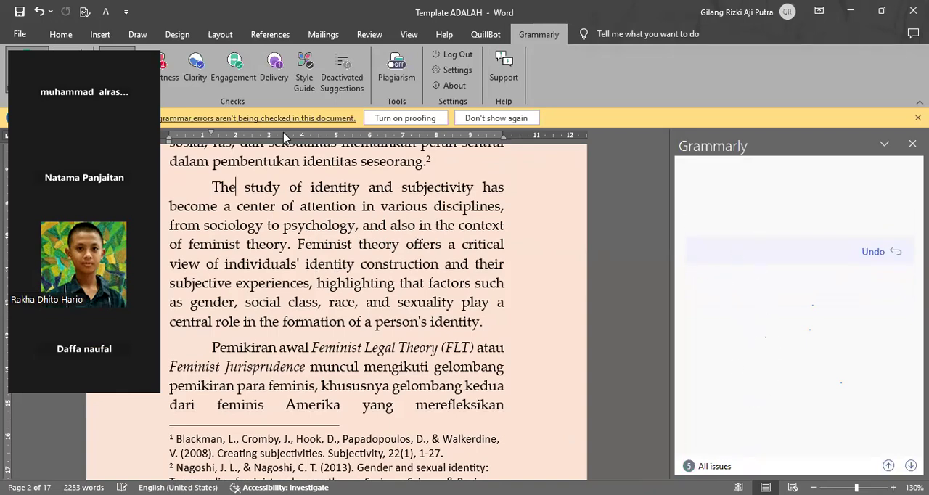
scroll(461, 243, up, 1)
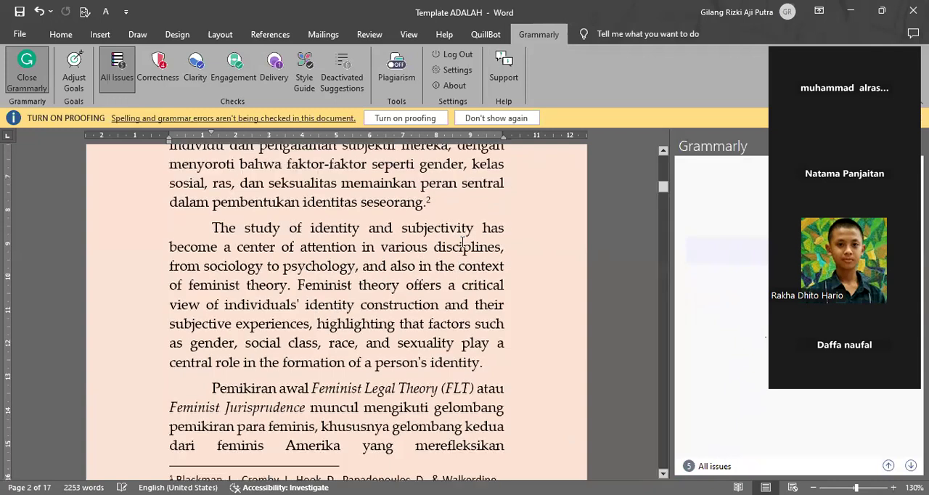
scroll(460, 250, down, 1)
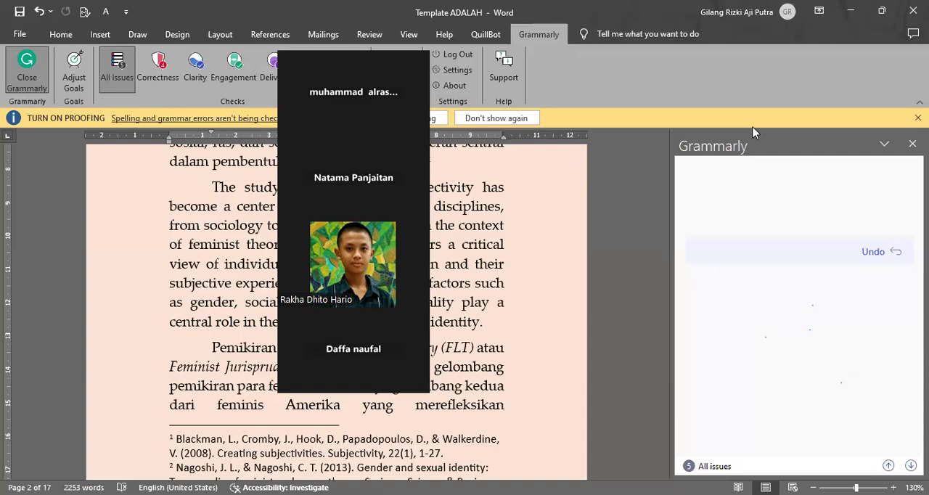
click(485, 34)
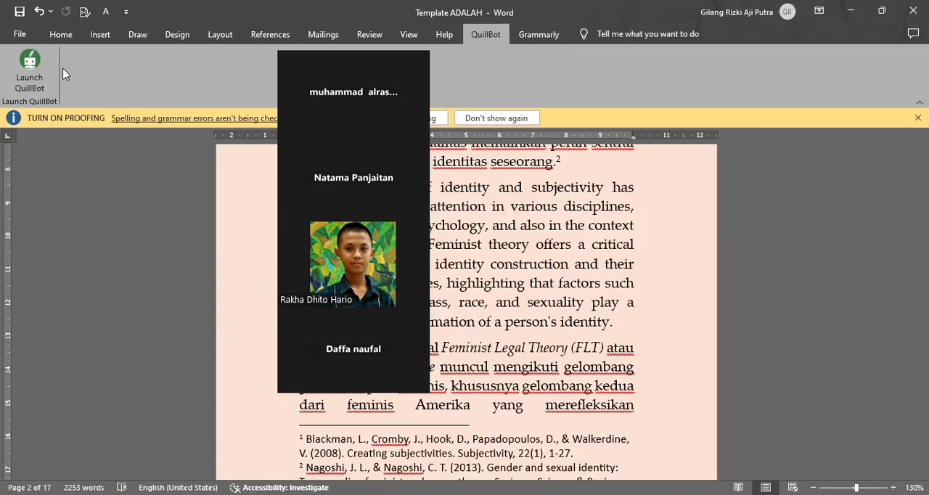
click(29, 69)
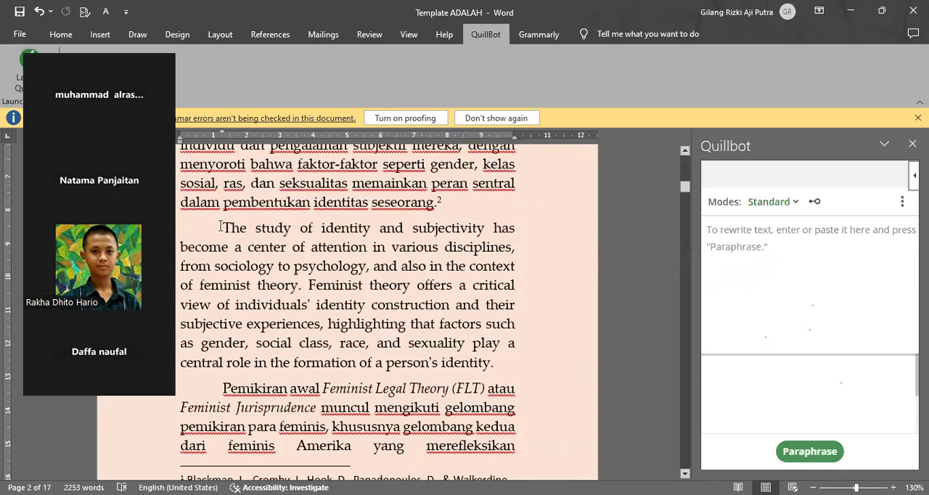
Step: Take the English paragraph "The study of identity and subjectivity..." into QuillBot and paraphrase it in Standard mode
drag(223, 227, 496, 366)
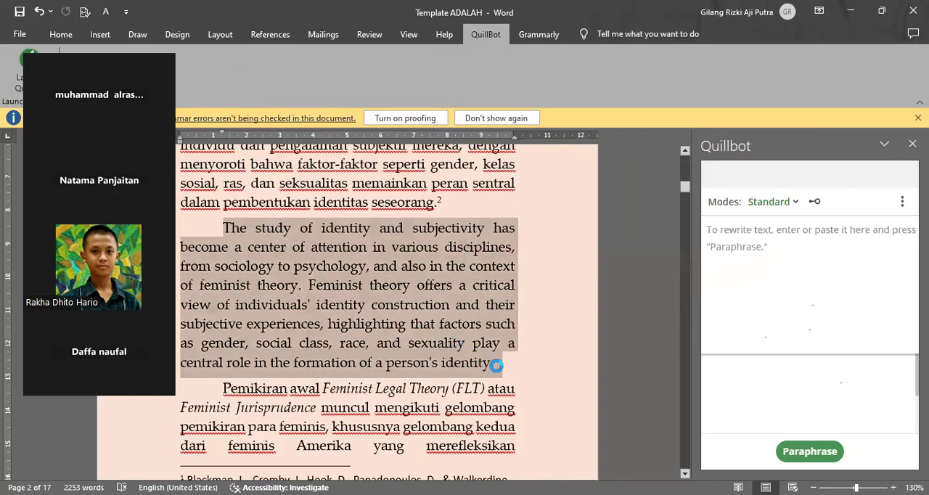
drag(496, 366, 496, 365)
key(ctrl+c)
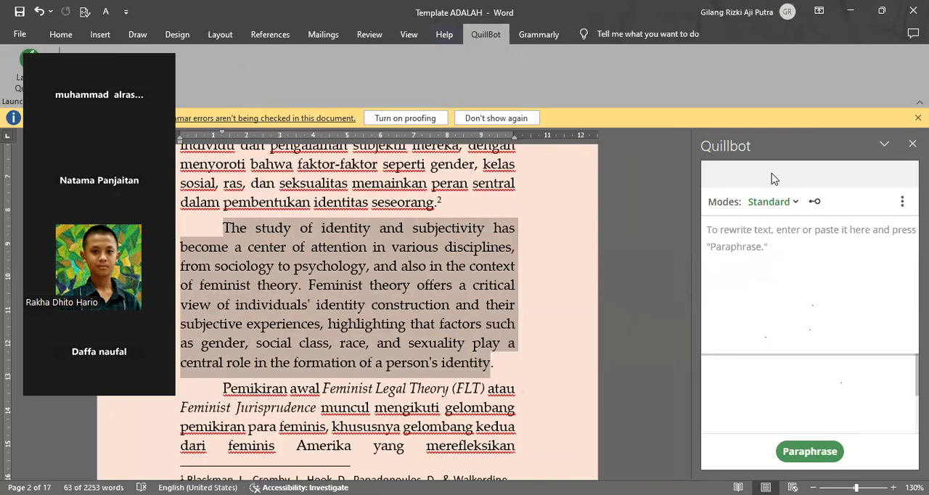
click(784, 245)
key(ctrl+v)
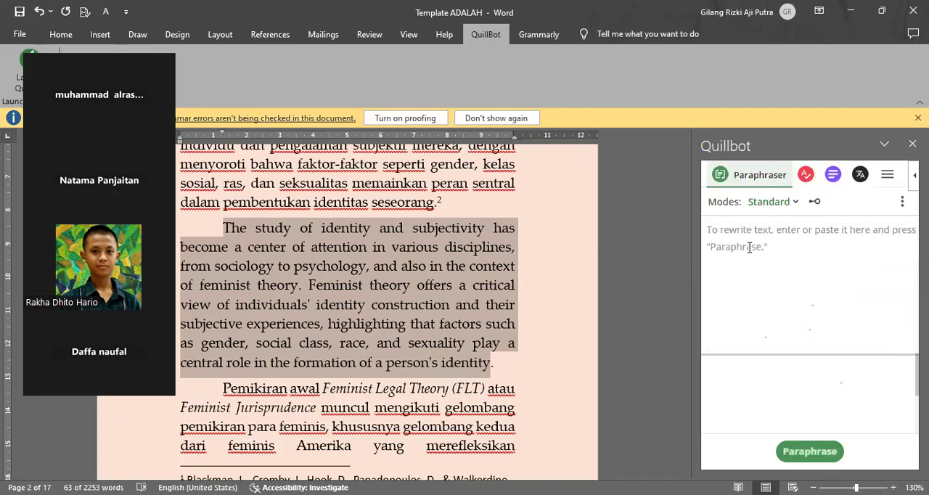
scroll(749, 247, down, 1)
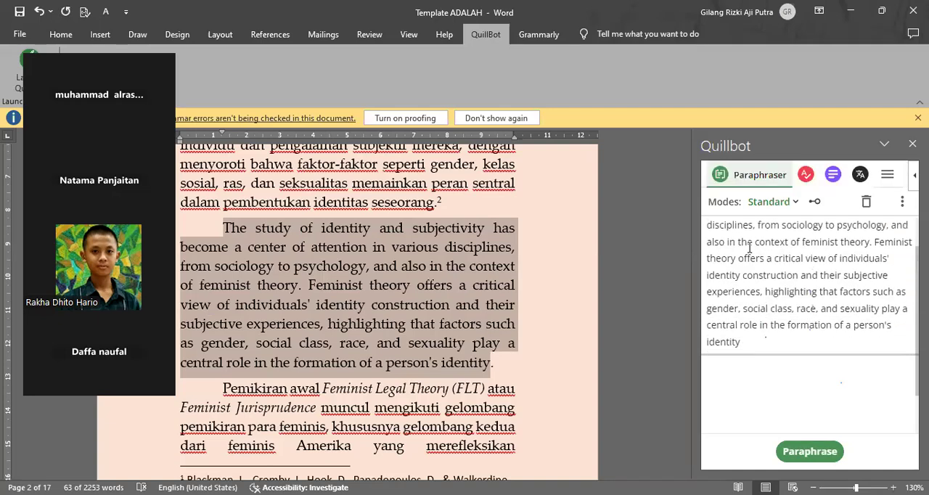
scroll(749, 247, up, 1)
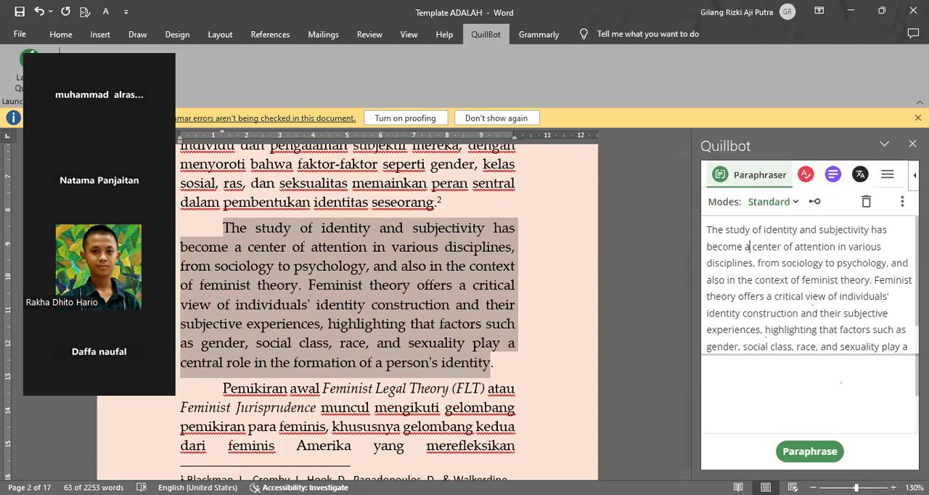
scroll(808, 387, down, 1)
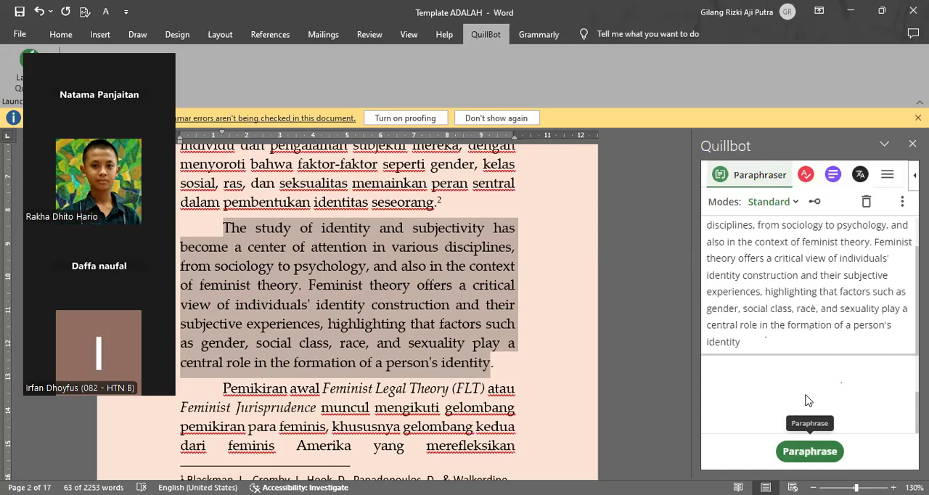
click(809, 451)
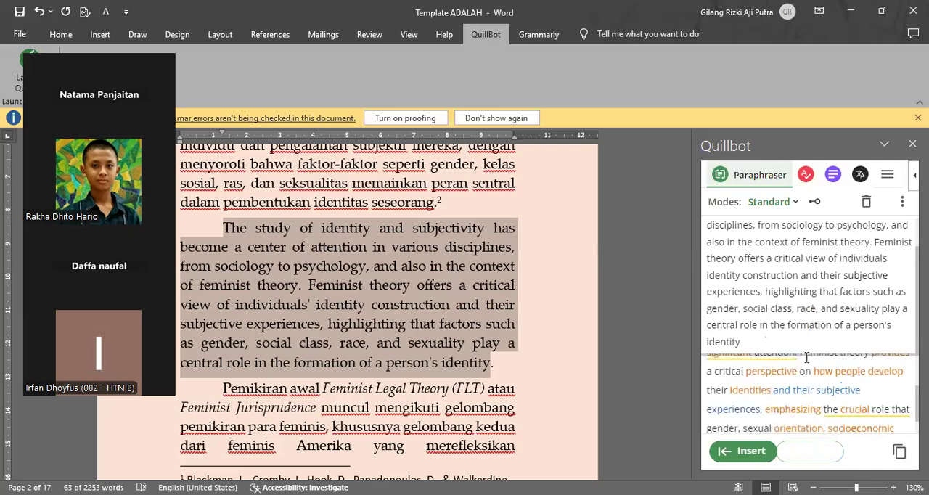
Step: Check the colour-marked changes in the paraphrase against the source text and insert it in place of the selected English paragraph
scroll(790, 401, down, 1)
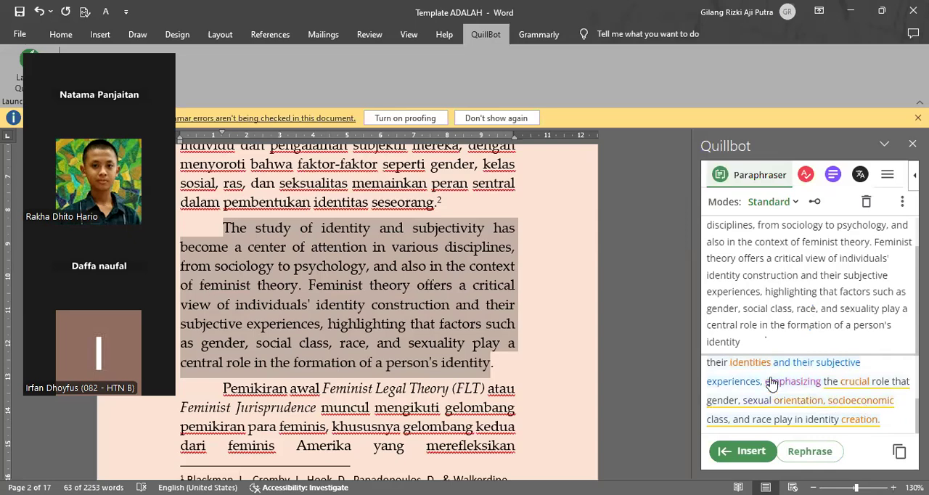
scroll(783, 392, up, 2)
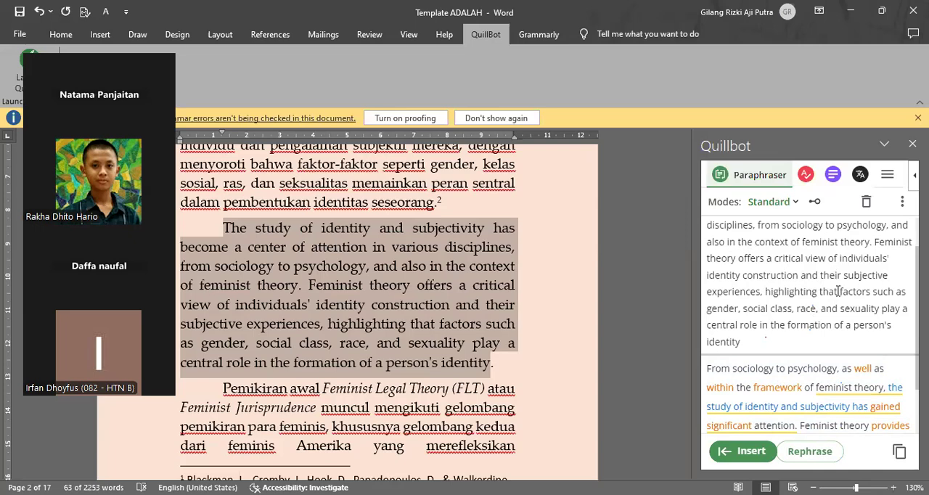
scroll(785, 378, down, 3)
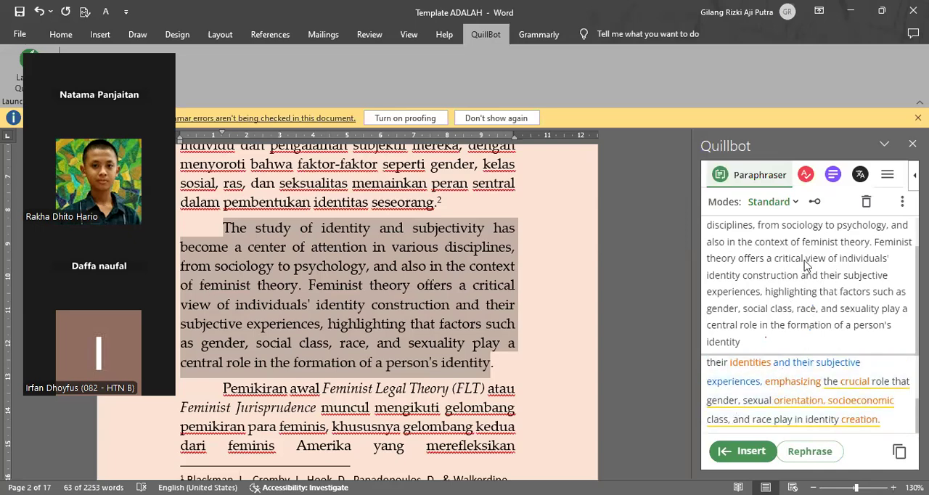
scroll(805, 265, up, 2)
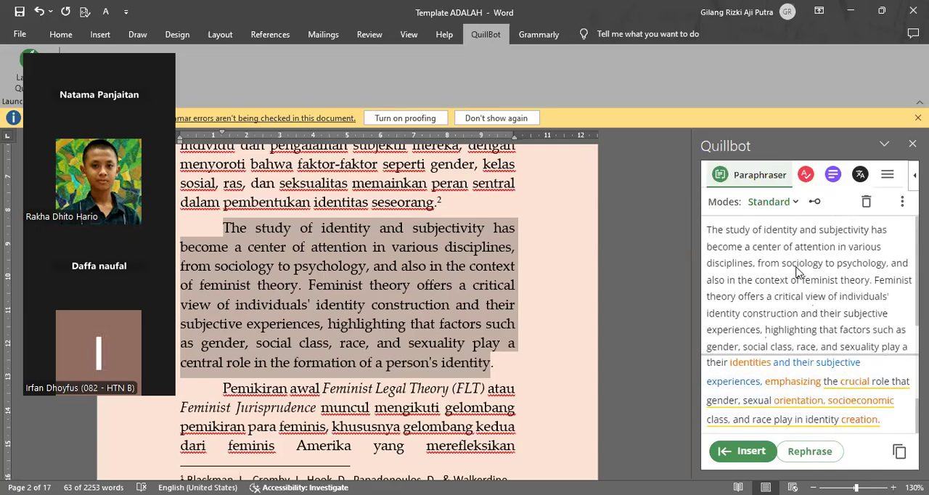
click(749, 370)
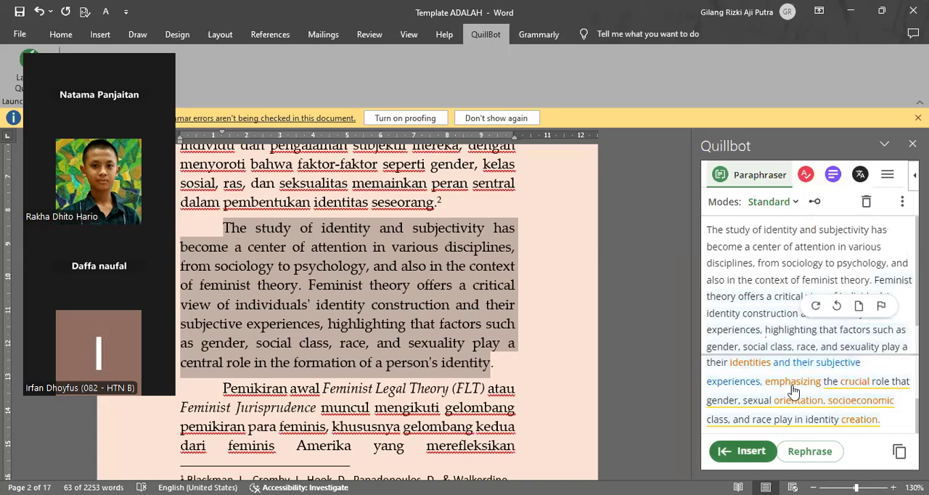
scroll(792, 392, up, 1)
scroll(792, 392, down, 1)
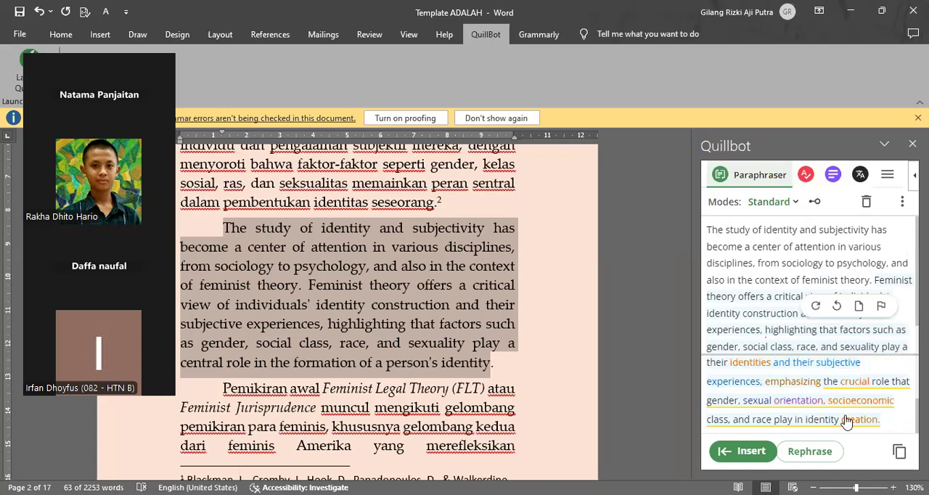
click(741, 450)
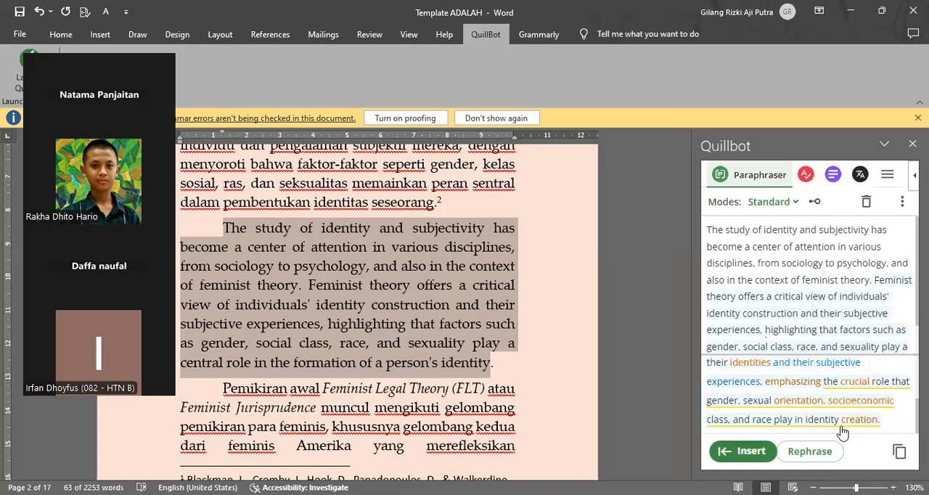
scroll(352, 249, up, 2)
scroll(351, 249, up, 3)
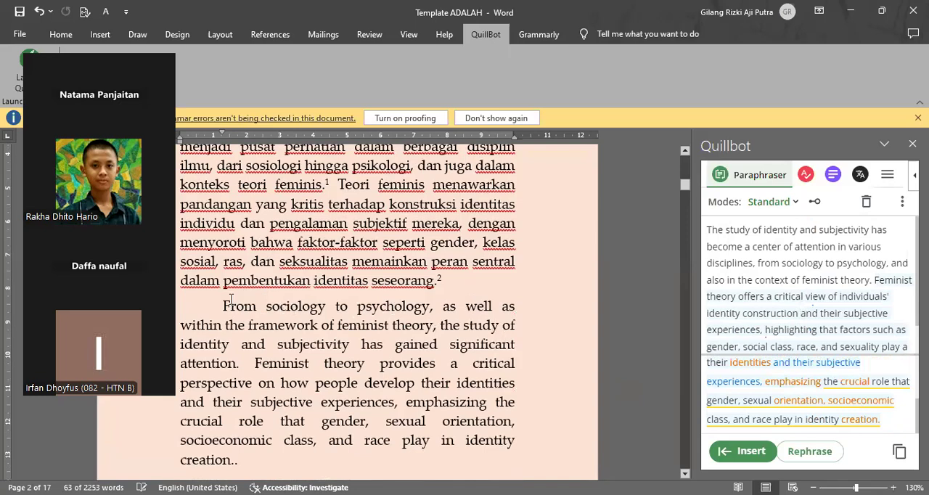
Step: Take the paraphrased English paragraph for translation and insert its Indonesian version as a new paragraph directly above it
triple_click(281, 389)
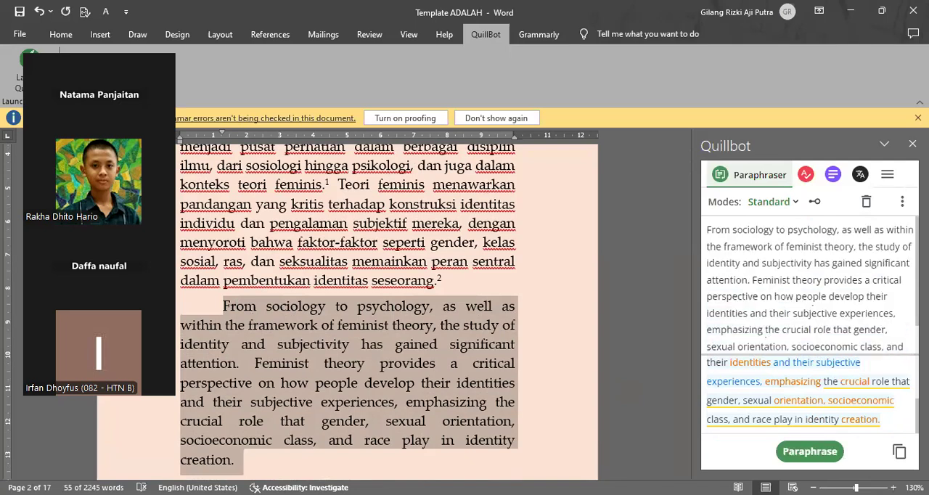
click(765, 333)
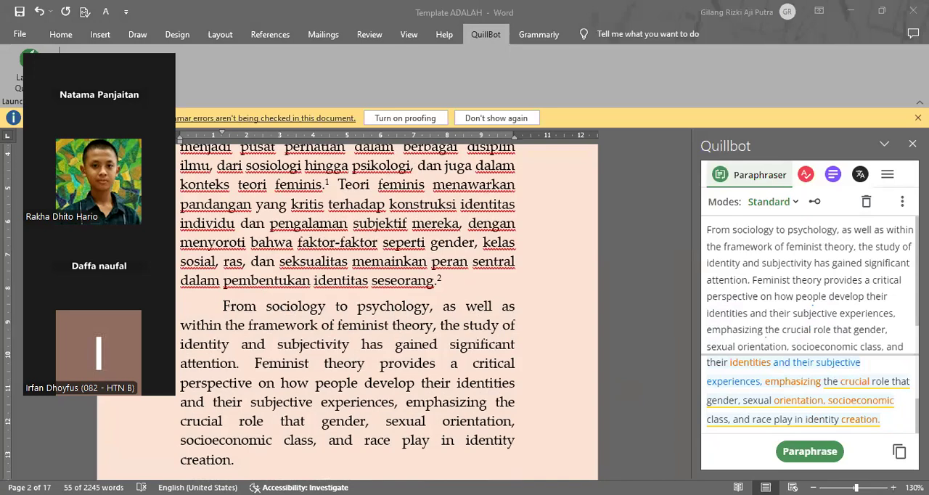
click(464, 285)
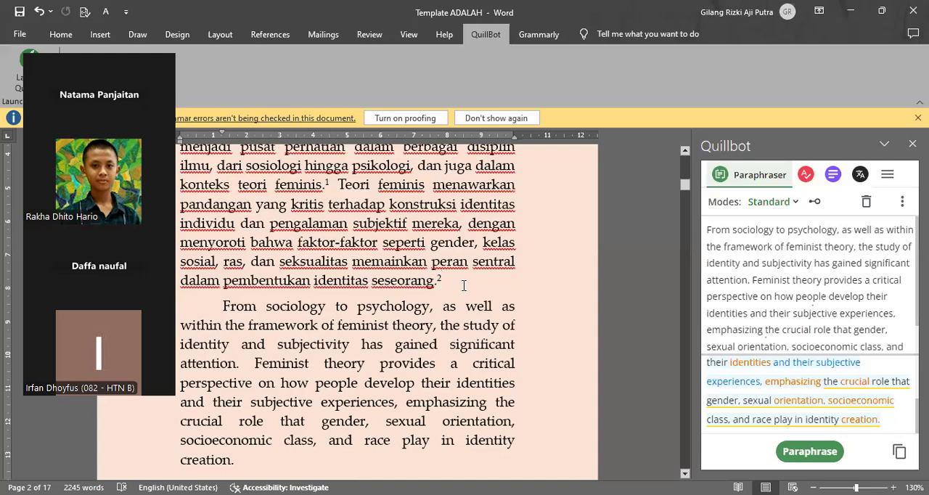
key(Return)
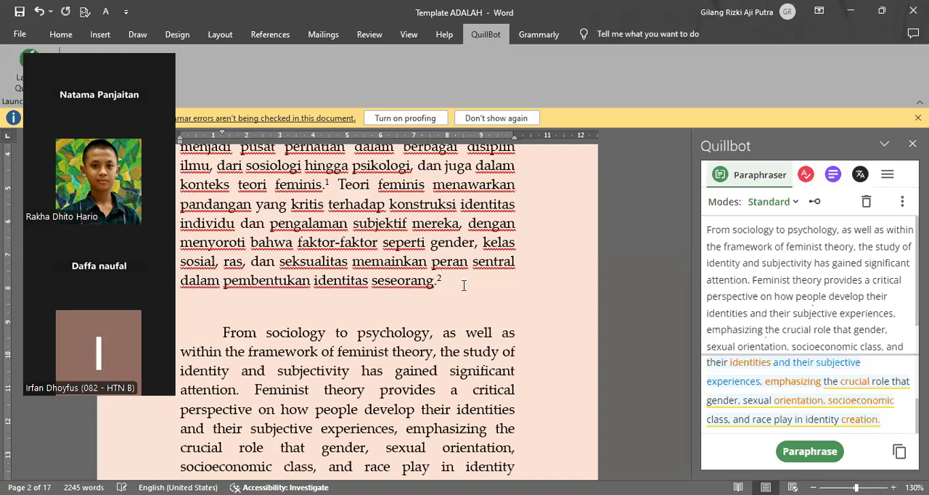
key(ctrl+v)
Step: Compare the wording of the back-translated Indonesian paragraph with the original first paragraph under A. PROLOG
scroll(366, 332, up, 1)
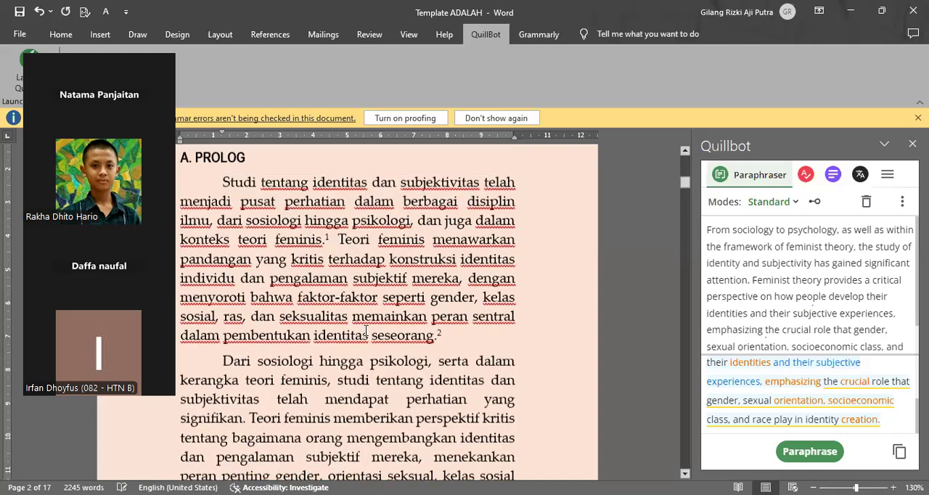
scroll(366, 331, down, 1)
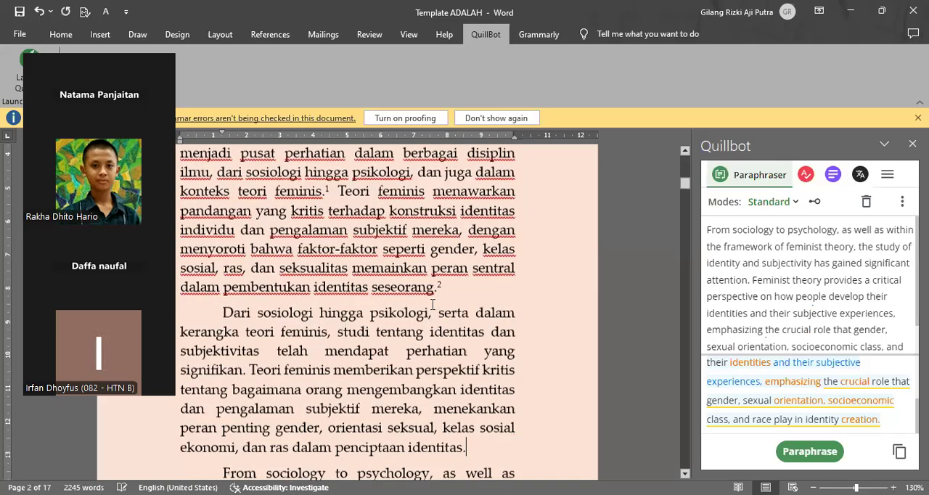
scroll(388, 299, up, 1)
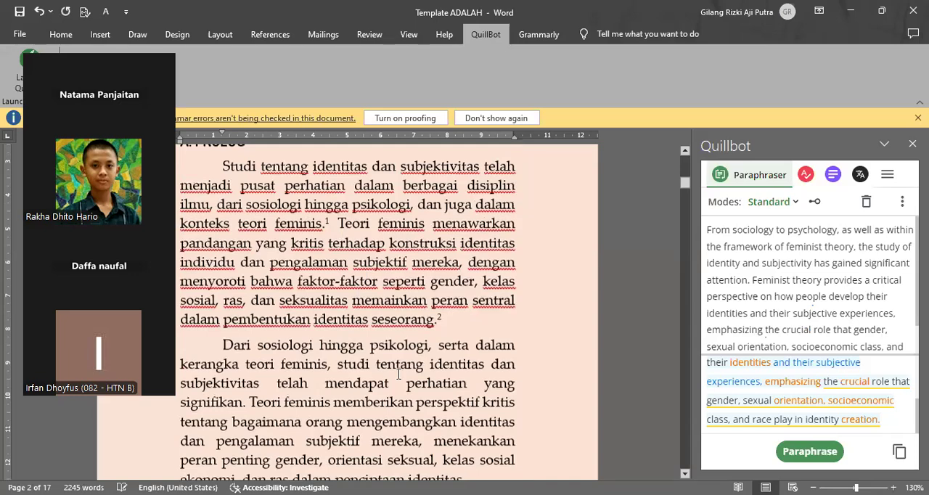
scroll(397, 374, down, 1)
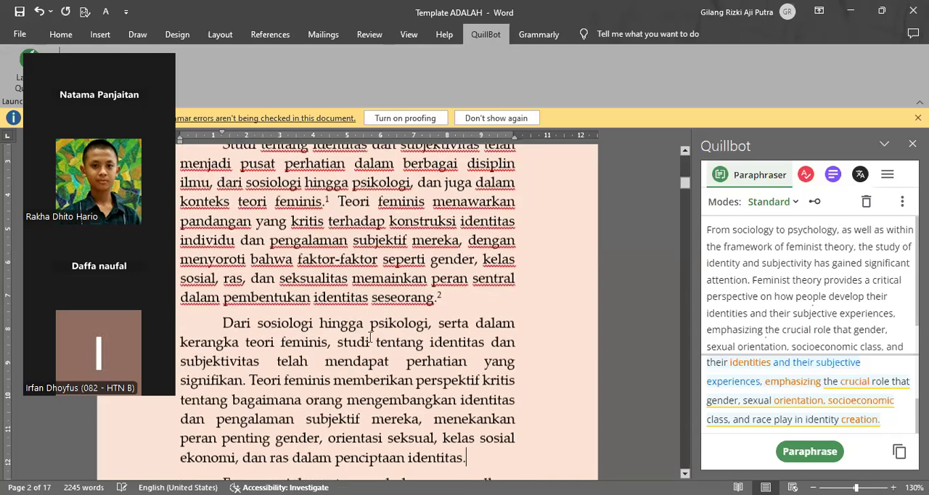
scroll(427, 328, down, 1)
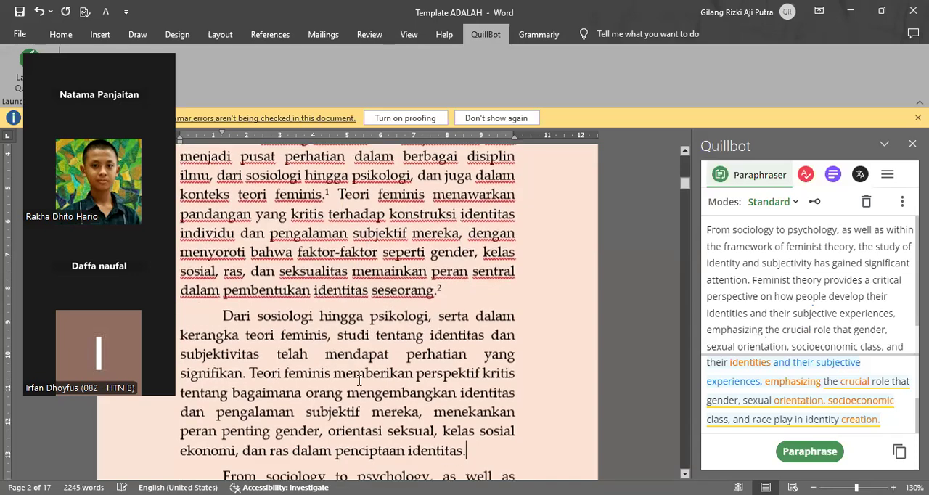
scroll(358, 381, down, 1)
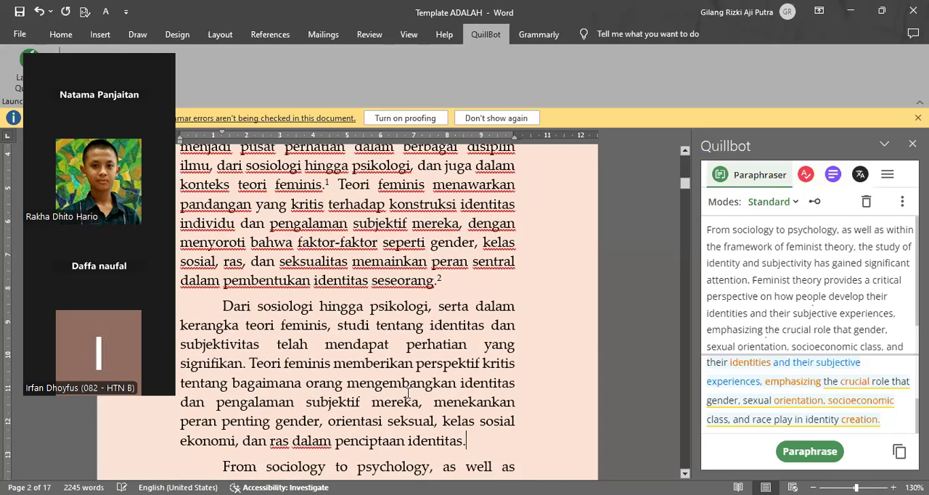
scroll(407, 392, up, 1)
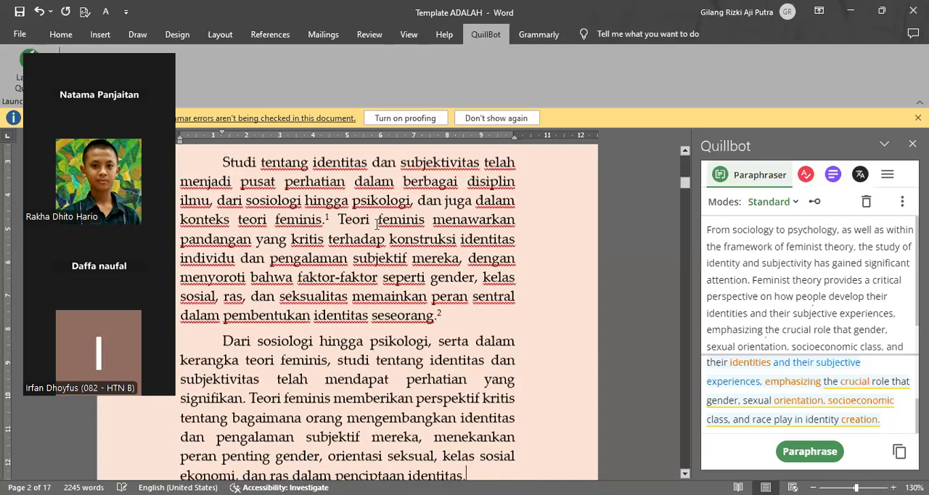
scroll(376, 226, up, 1)
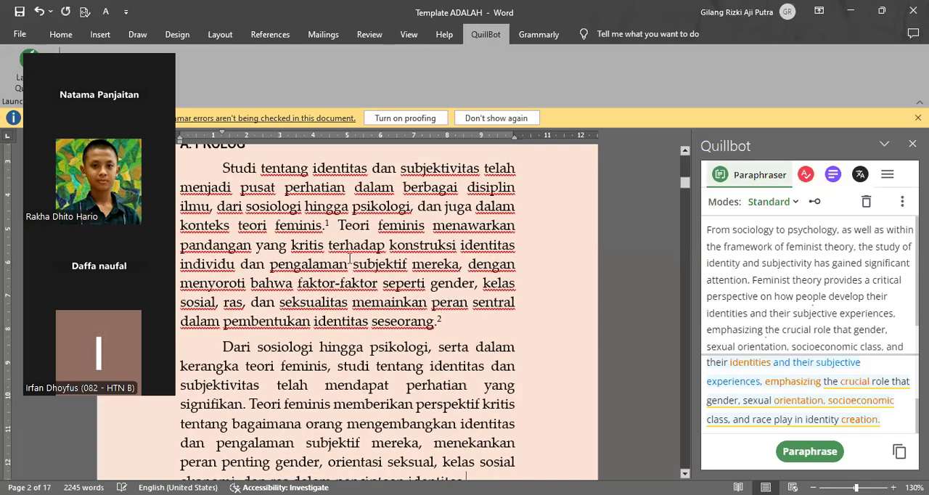
scroll(373, 401, down, 1)
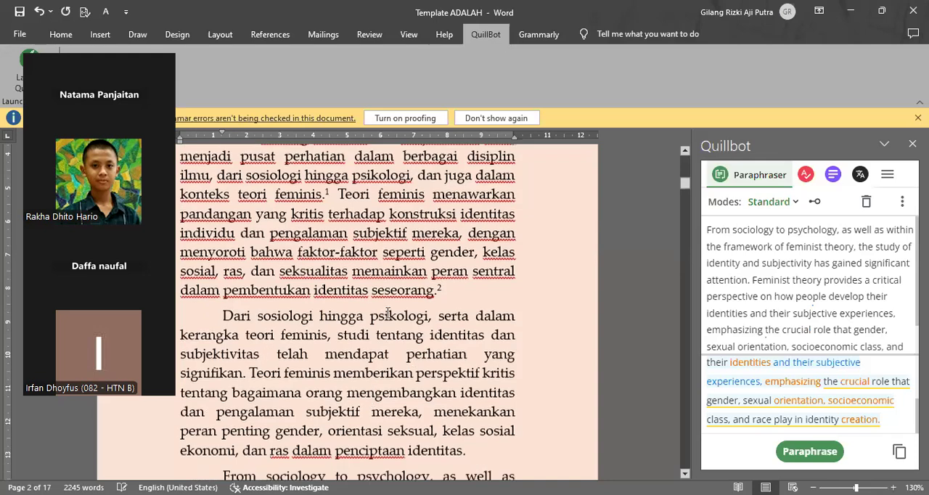
scroll(426, 319, down, 1)
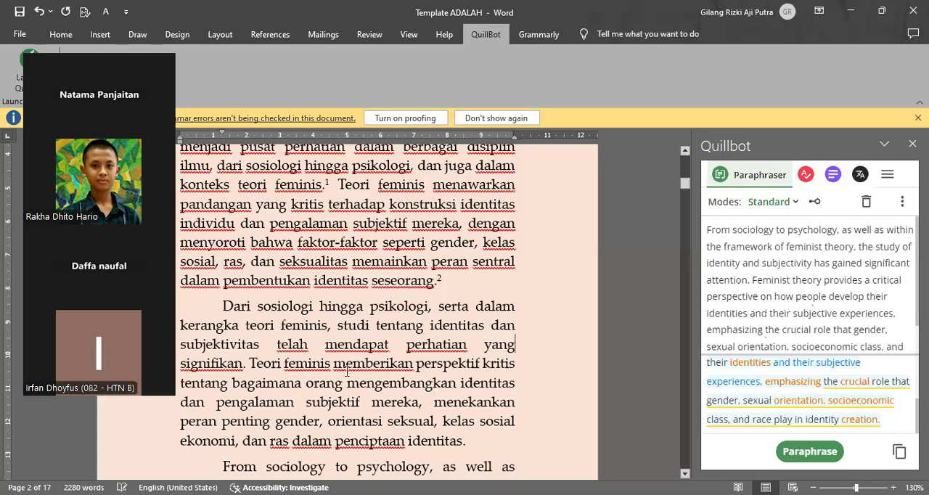
scroll(354, 385, down, 2)
scroll(378, 360, down, 1)
scroll(379, 360, down, 1)
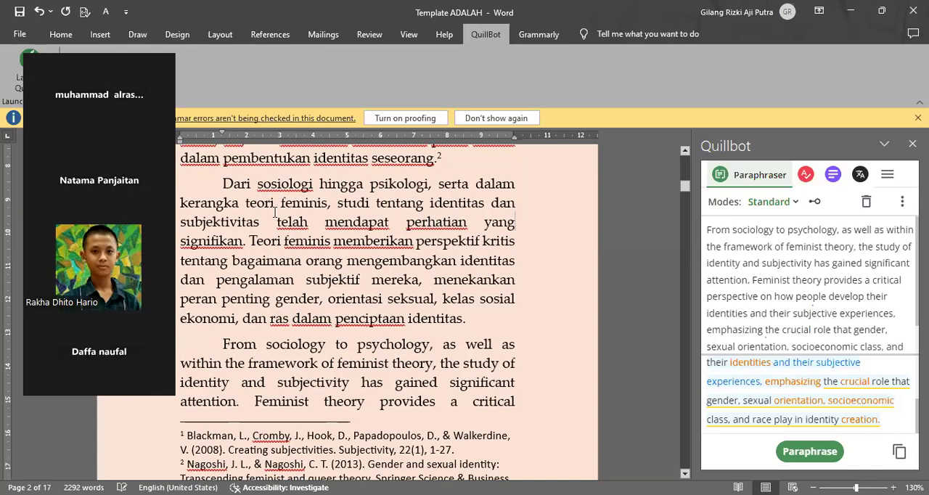
Step: Replace the back-translated Indonesian paragraph "Dari sosiologi hingga psikologi..." with an Arabic translation
triple_click(416, 257)
key(ctrl+c)
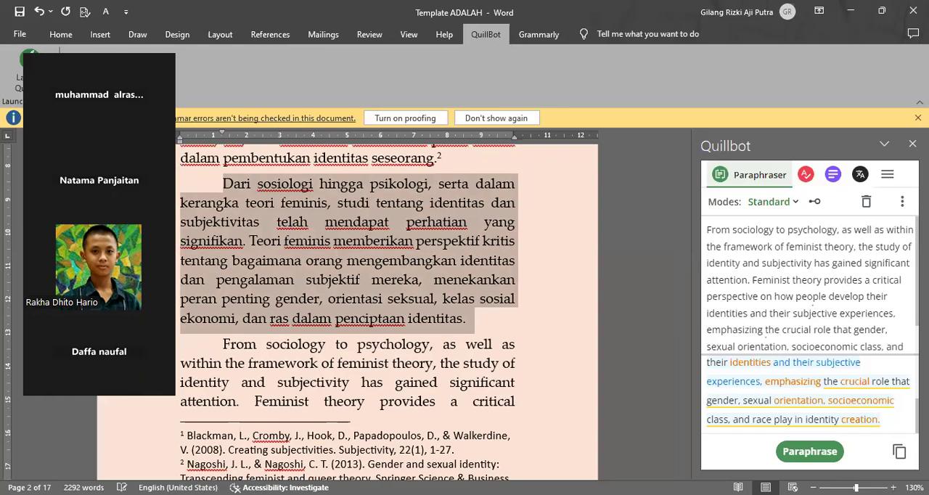
click(764, 330)
key(ctrl+a)
key(ctrl+v)
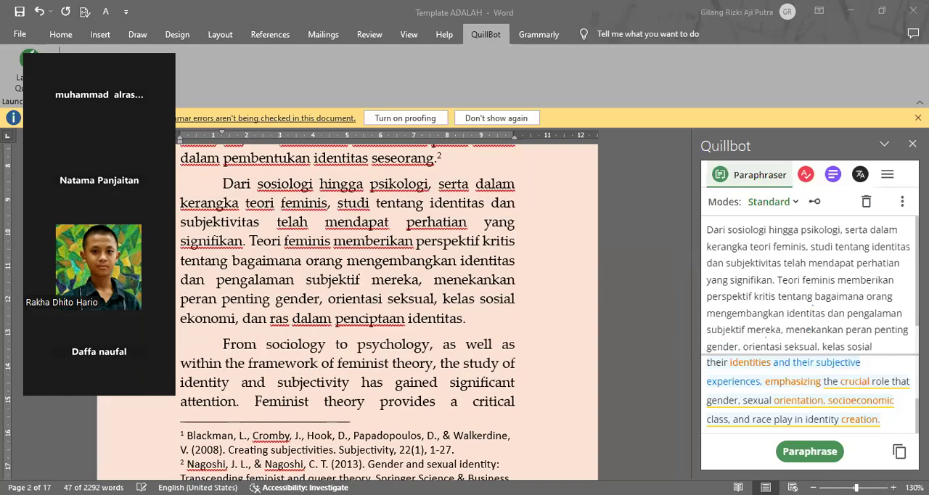
drag(100, 138, 703, 179)
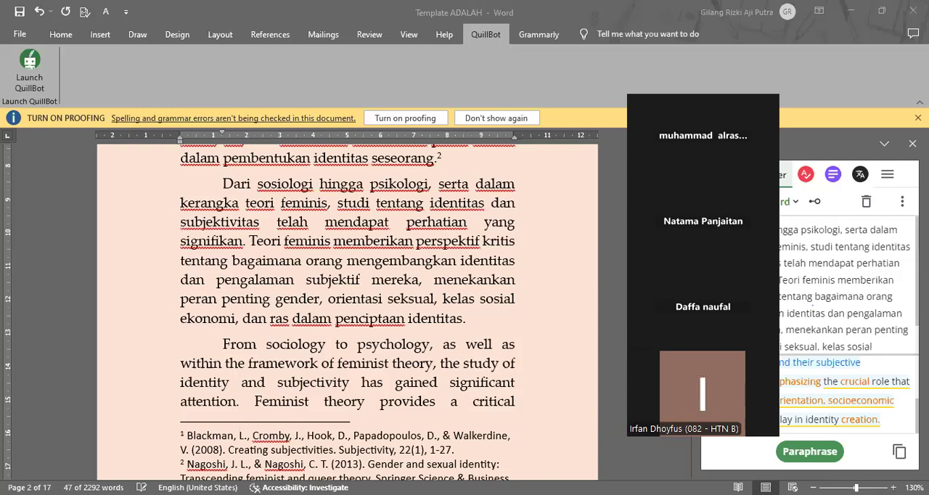
triple_click(326, 213)
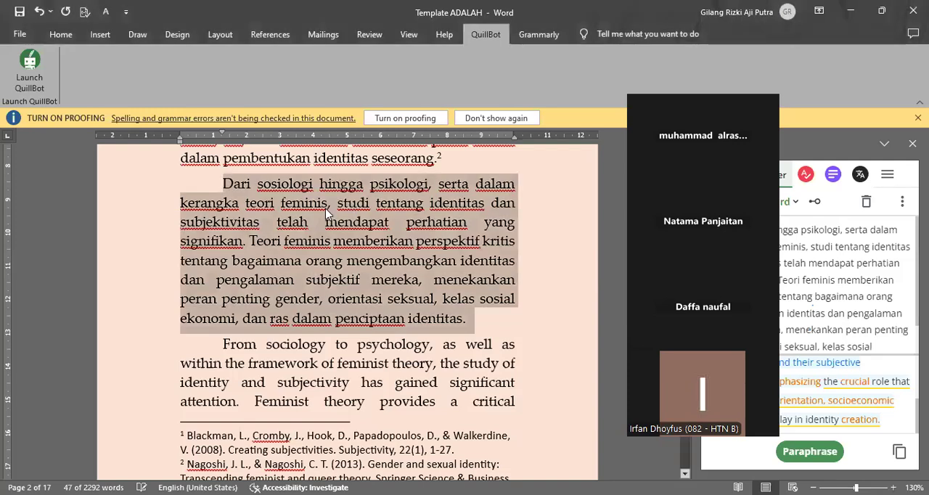
text(من علم الاجتماع إلى علم النفس، وكذلك في إطار النظرية النسوية، اكتسبت دراسة الهوية والذاتية اهتمامًا كبيرًا. توفر النظرية النسوية وجهة نظر نقدية حول كيفية تطوير الناس لهوياتهم وتجاربهم الذاتية، مع التركيز على الدور الحاسم الذي يلعبه الجنس والتوجه الجنسي والطبقة الاجتماعية والاقتصادية والعرق في خلق الهوية.)
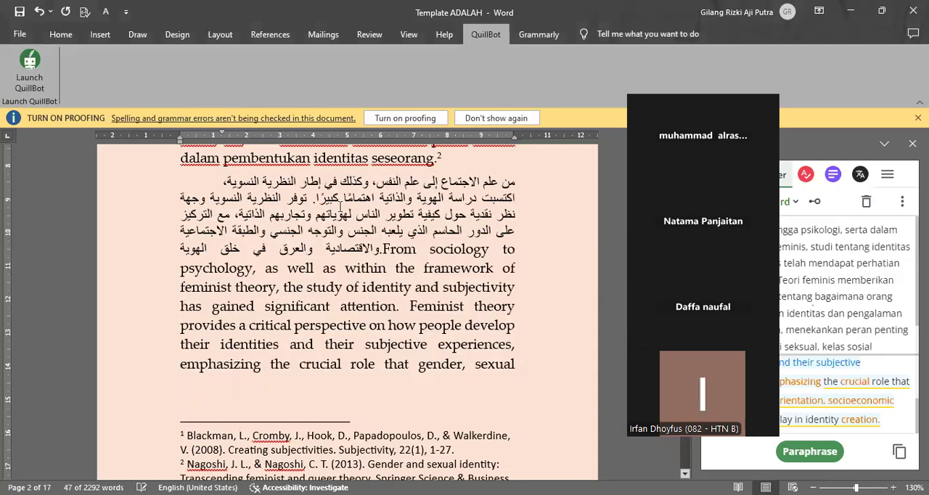
Step: Separate the Arabic translation from the English text "From sociology to psychology..." with a paragraph break and right-align the Arabic paragraph
key(Return)
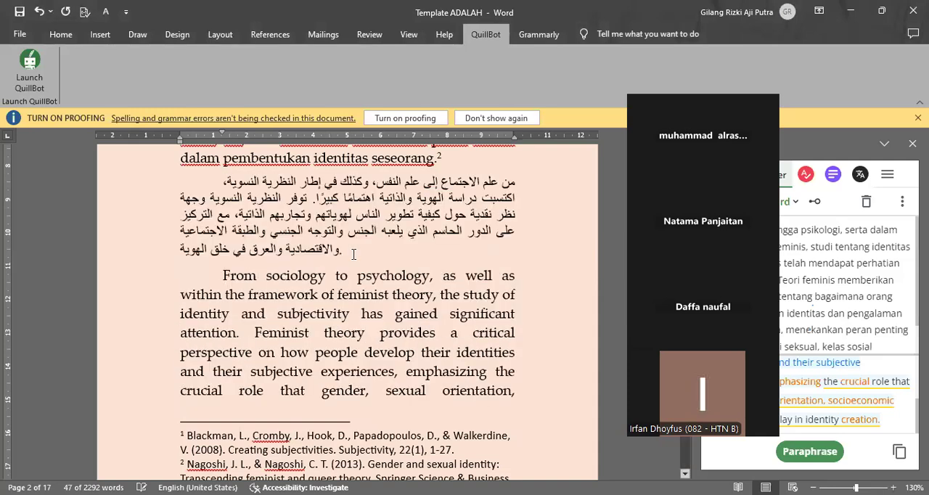
triple_click(232, 187)
click(60, 34)
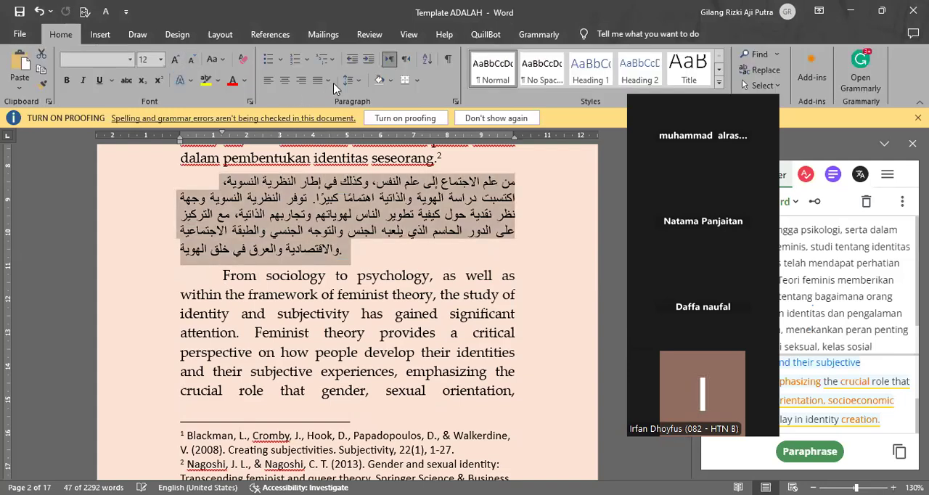
click(300, 81)
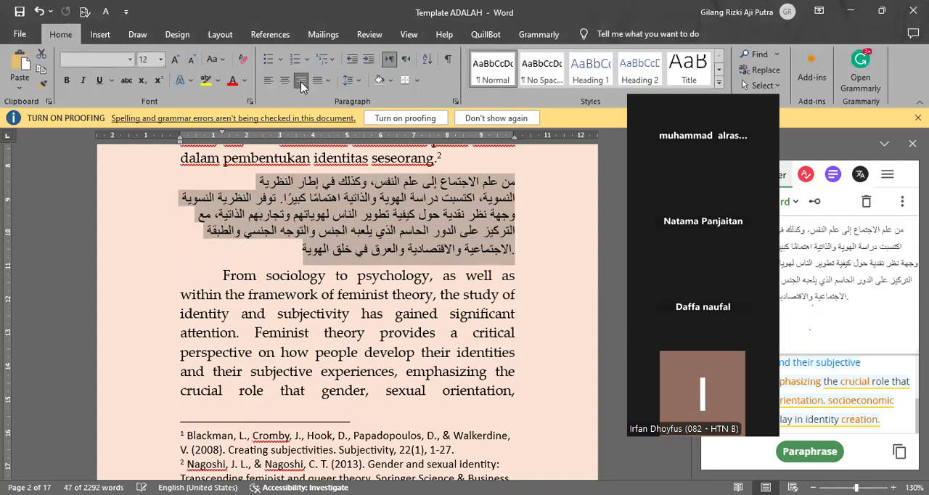
Step: Try Justify, right alignment and Justify Low on the Arabic paragraph to compare how its lines fill the width
click(357, 81)
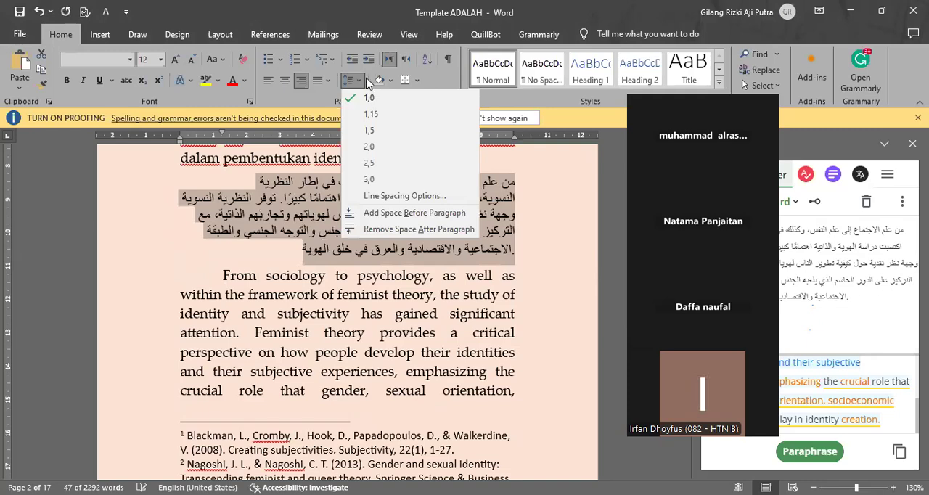
click(316, 81)
click(305, 81)
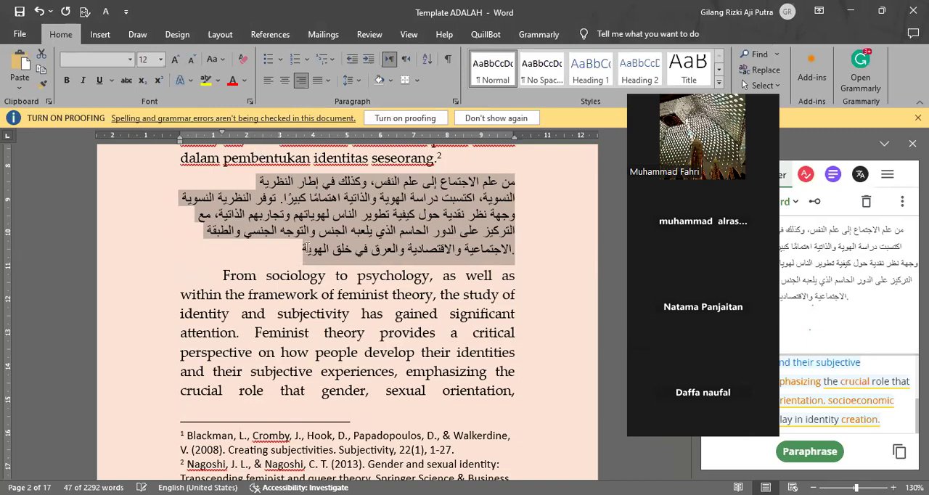
click(317, 80)
click(329, 80)
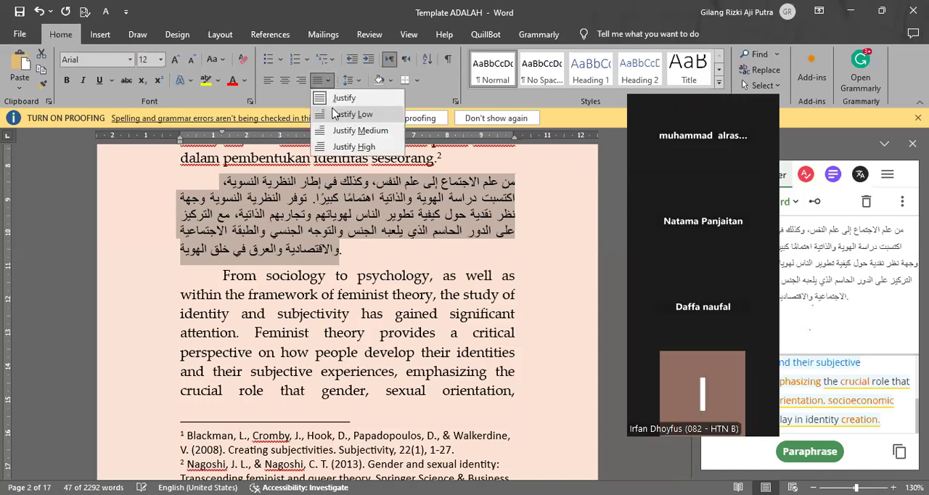
click(334, 114)
Step: Test centred and right alignment on the Arabic paragraph, then set it to standard Justify
click(288, 80)
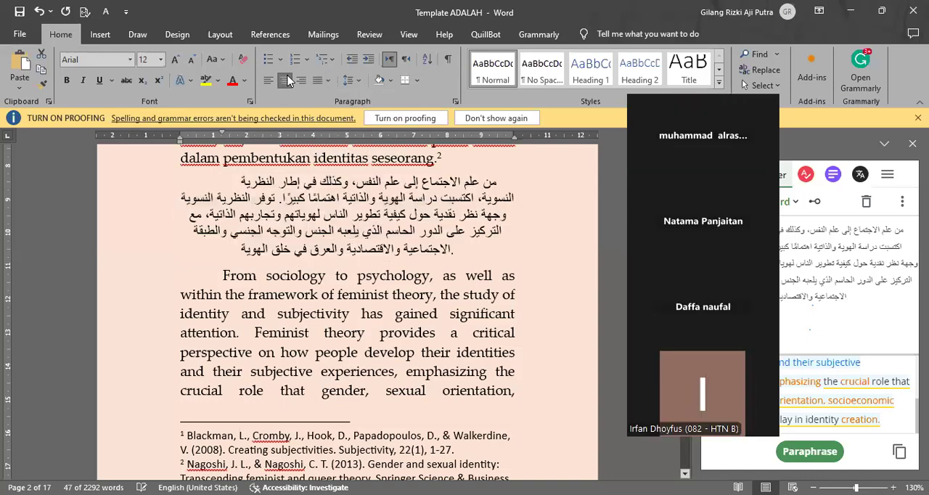
click(302, 80)
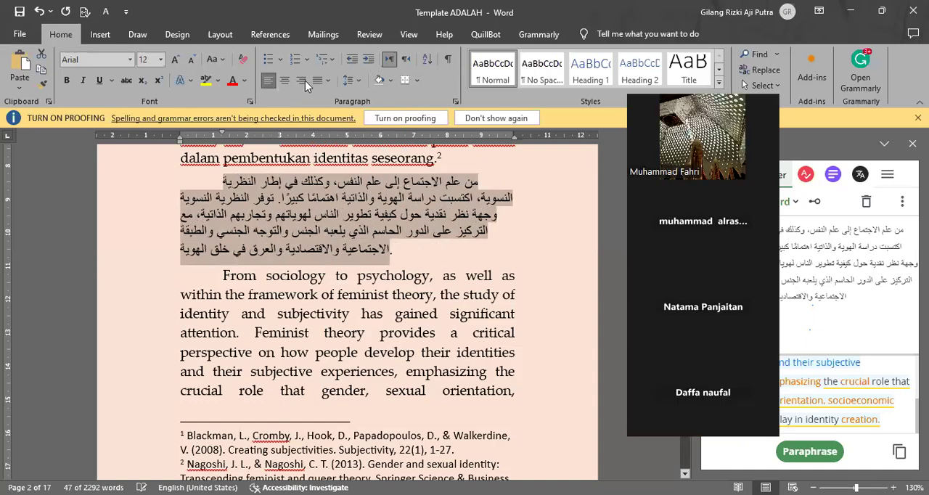
click(305, 81)
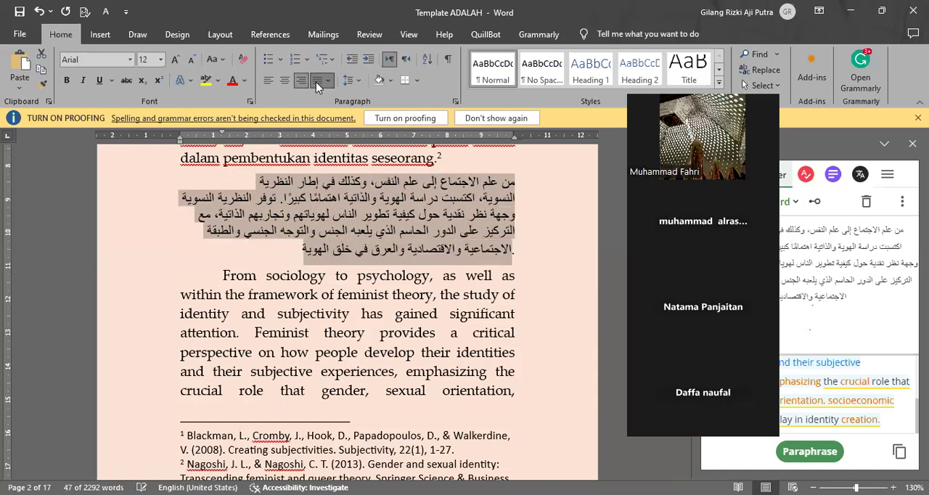
click(327, 80)
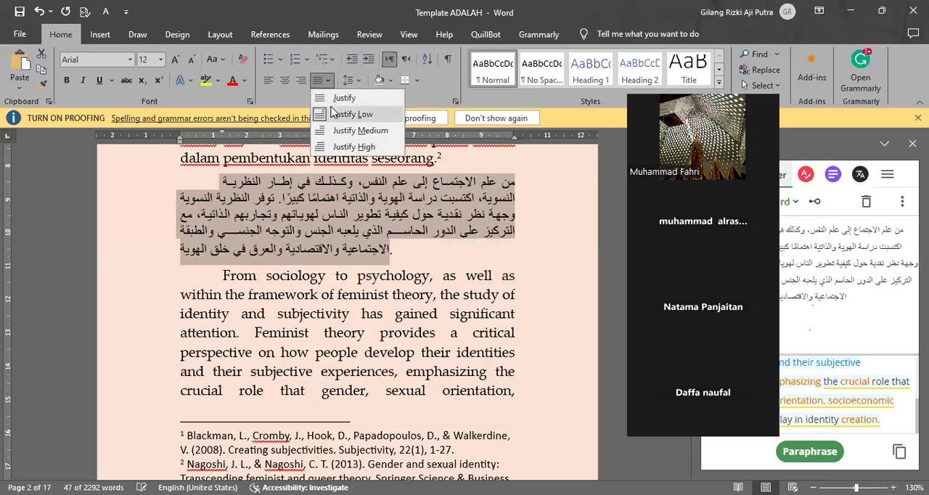
click(331, 102)
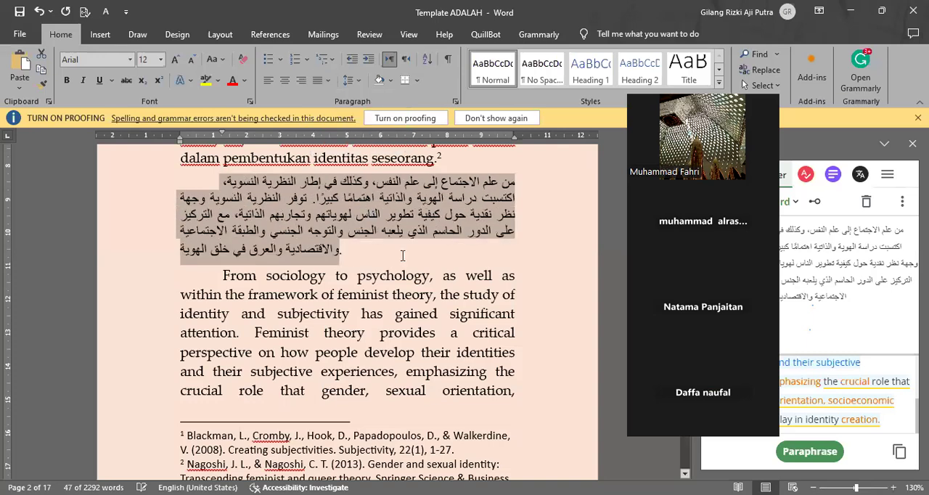
click(413, 265)
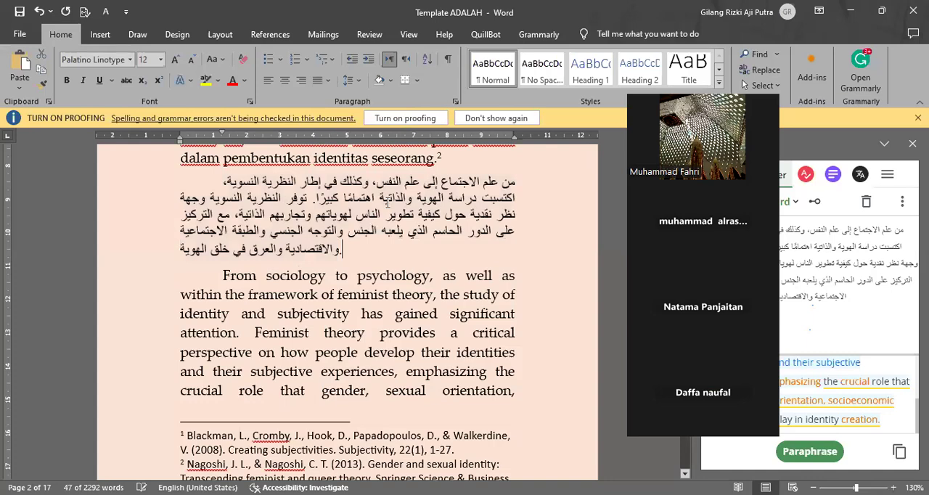
Step: Review the document from the Arabic translation back through the prolog and abstracts up to the article title and author line
scroll(422, 227, down, 1)
scroll(421, 226, up, 1)
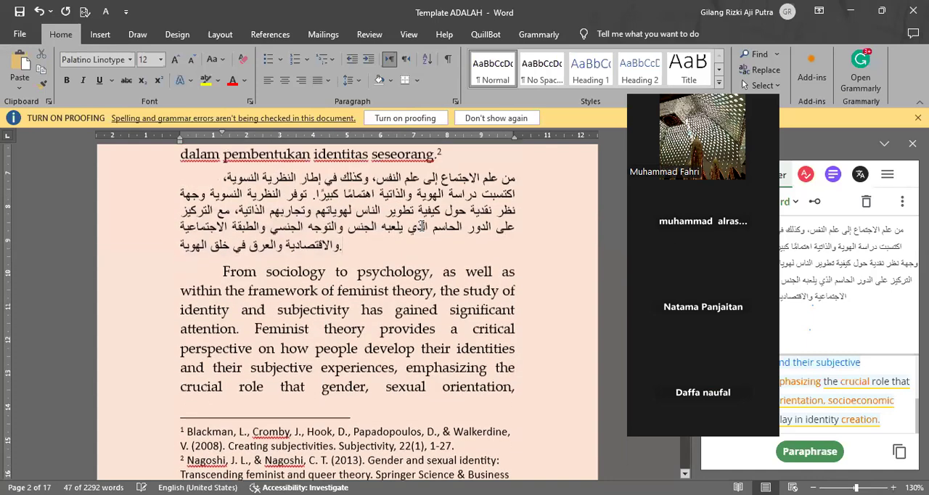
scroll(421, 226, up, 3)
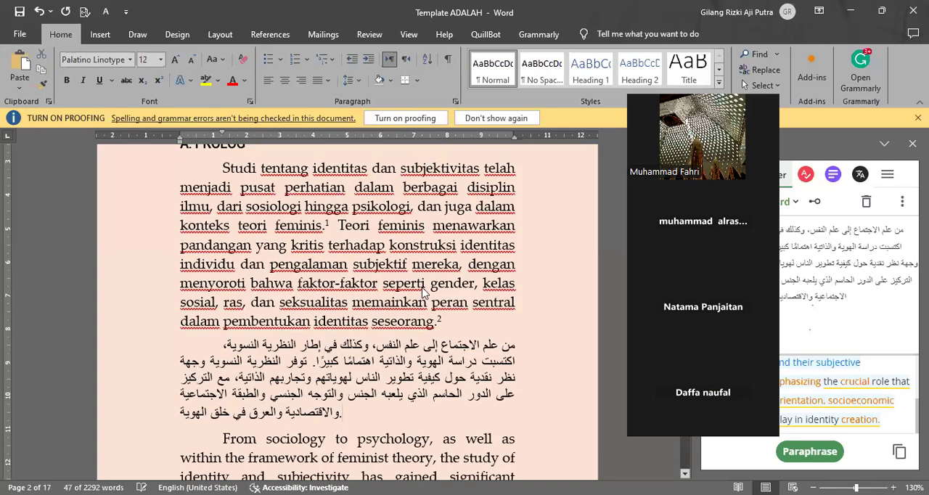
scroll(423, 283, up, 5)
scroll(316, 205, down, 3)
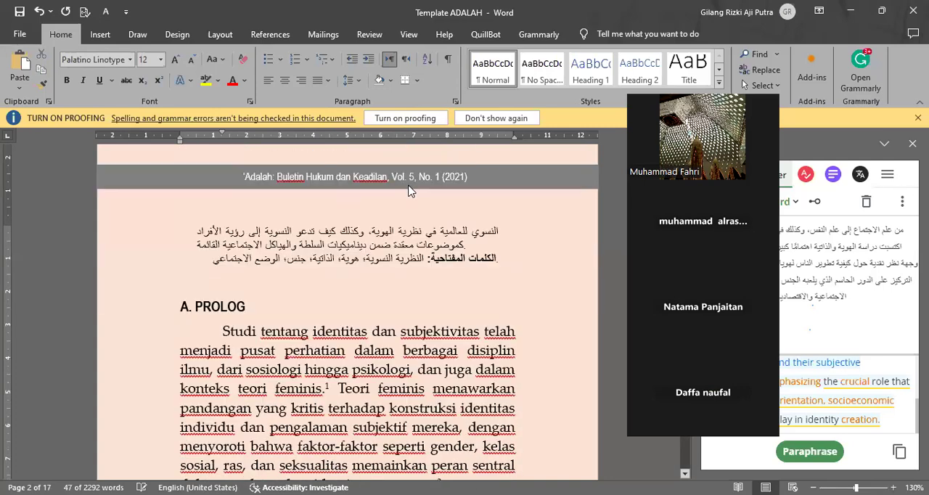
scroll(419, 203, up, 4)
scroll(420, 203, up, 5)
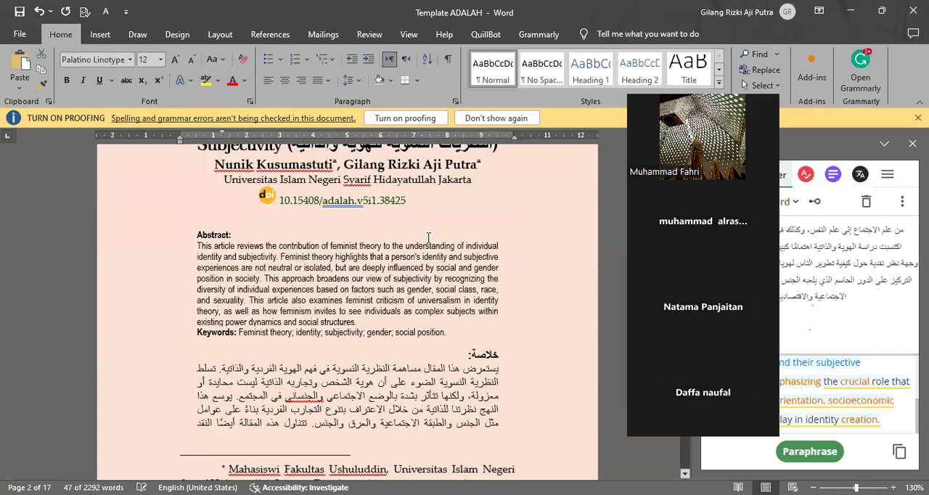
scroll(333, 218, up, 2)
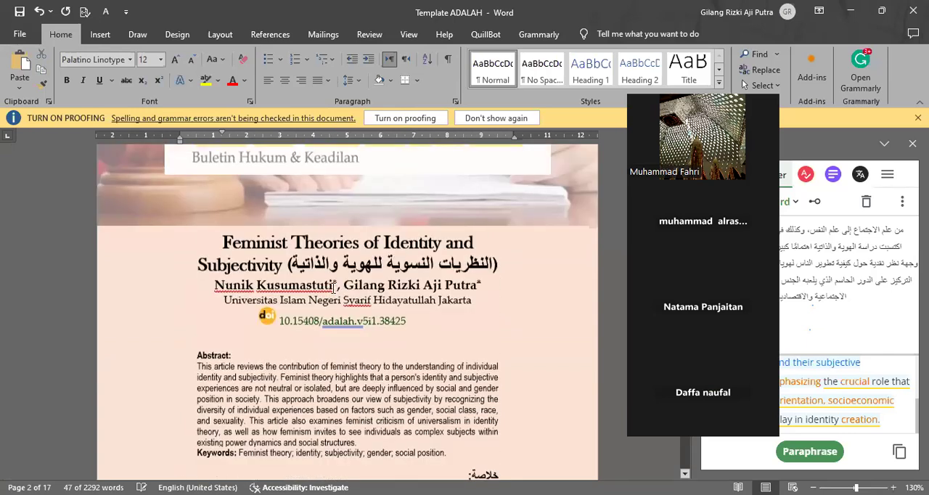
Step: Replace the first author's name under the article title with another person's full name, keeping the footnote mark after it
drag(334, 287, 314, 288)
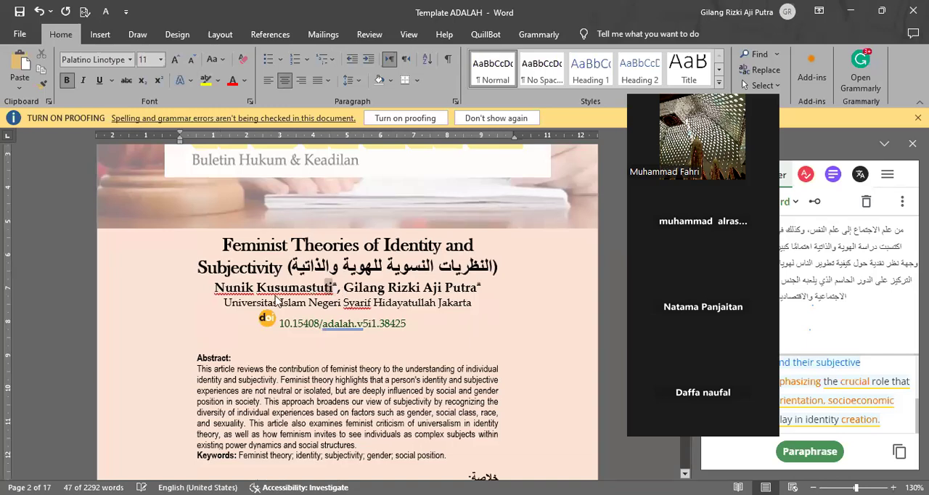
key(shift+Home)
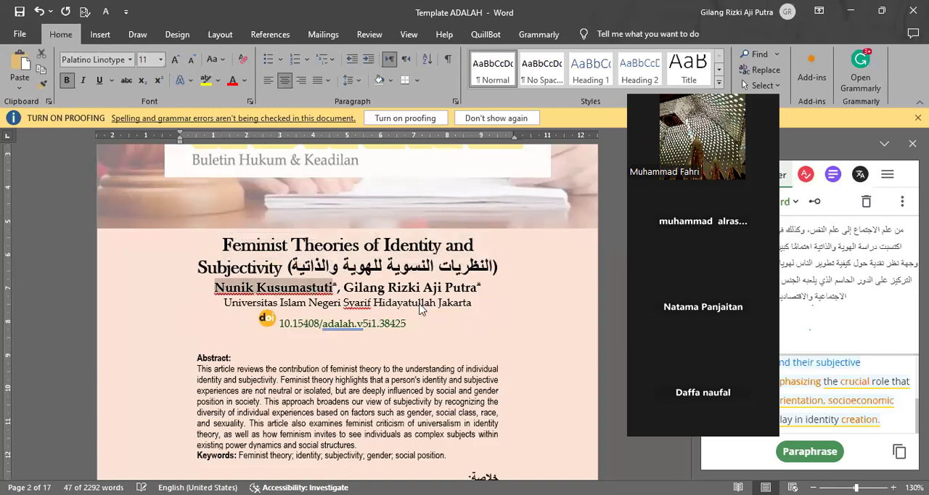
text(اشقشا)
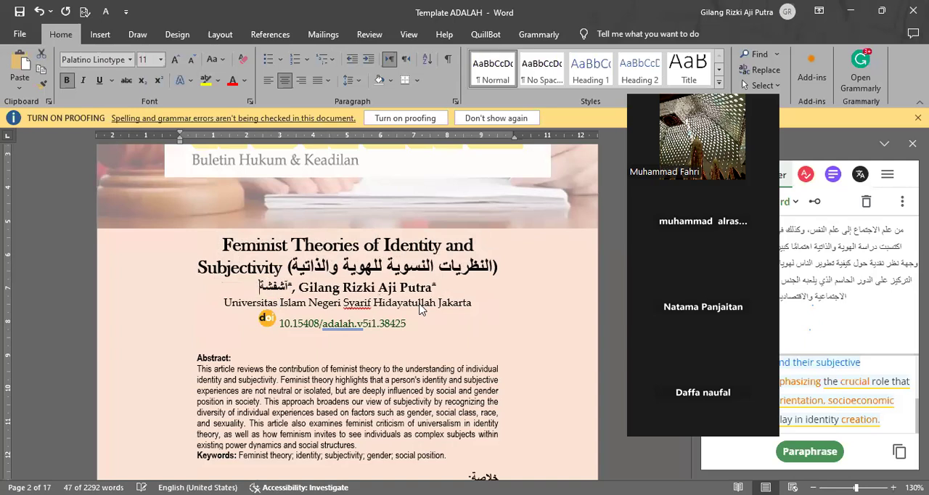
text(تش)
key(ctrl+z)
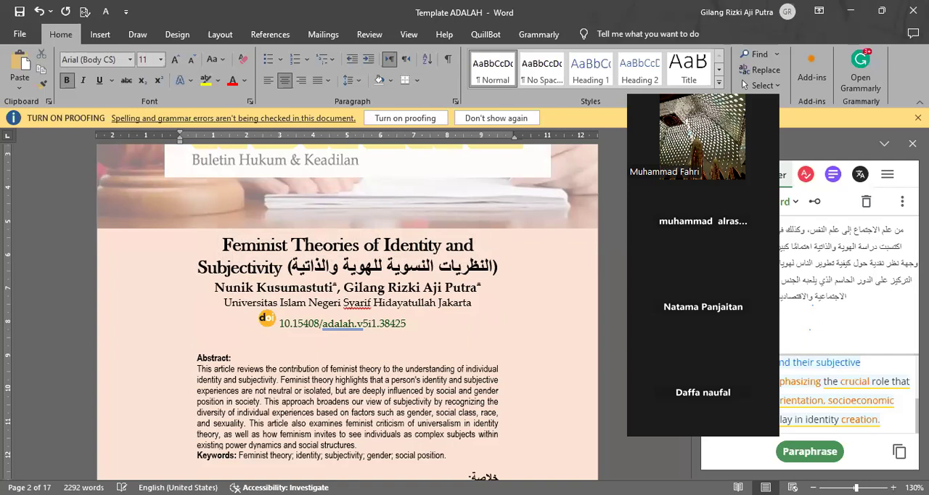
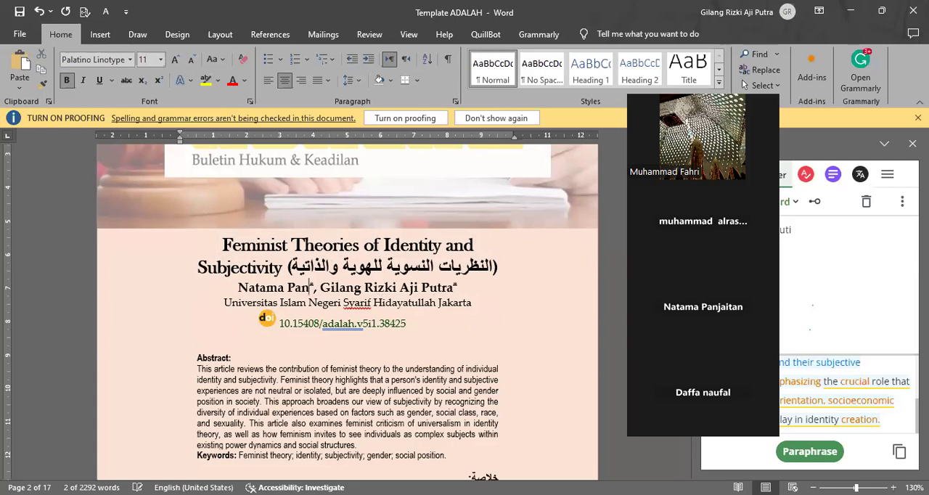
Step: Replace the second author's name under the article title with another person's name, leaving the affiliation line and footnote mark in place
drag(336, 291, 428, 302)
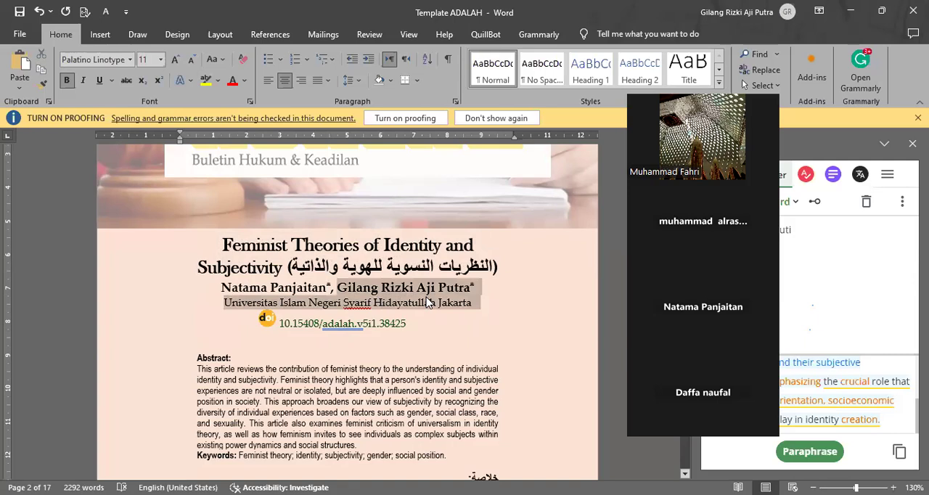
key(shift+Up)
text(Daffa)
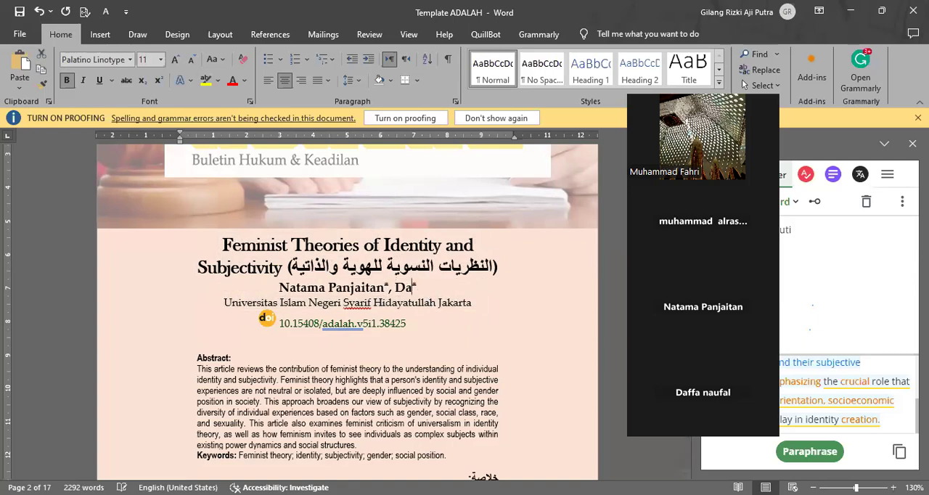